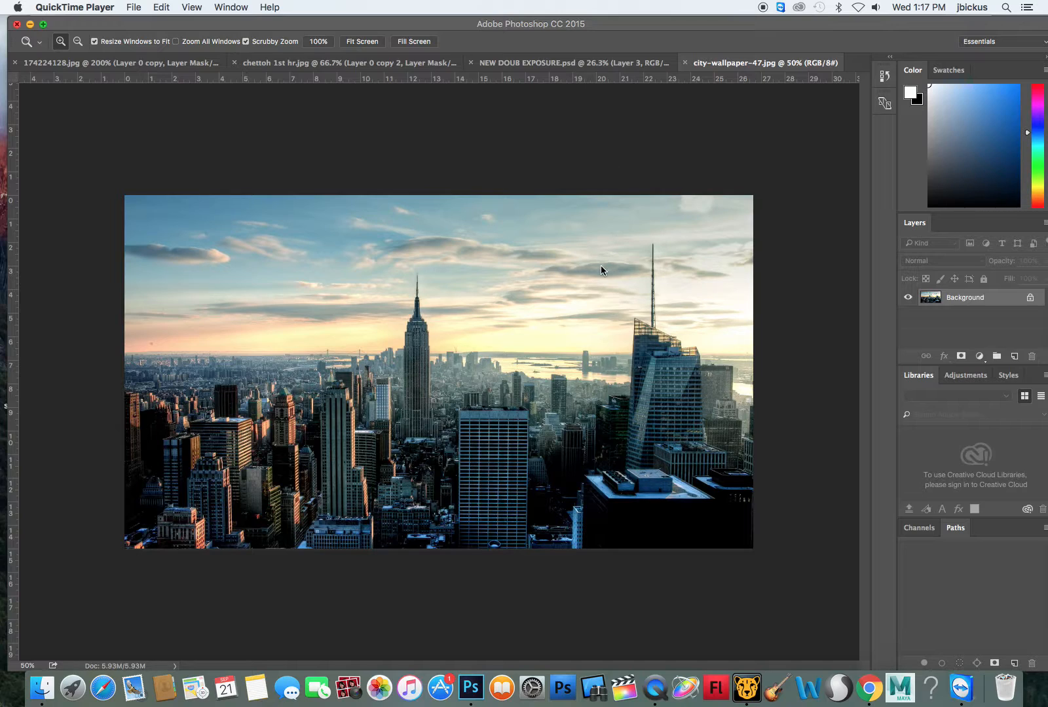
Switch to Chrome, search Google Images for "face" and preview the three-quarter portrait of the brown-haired woman.
click(869, 688)
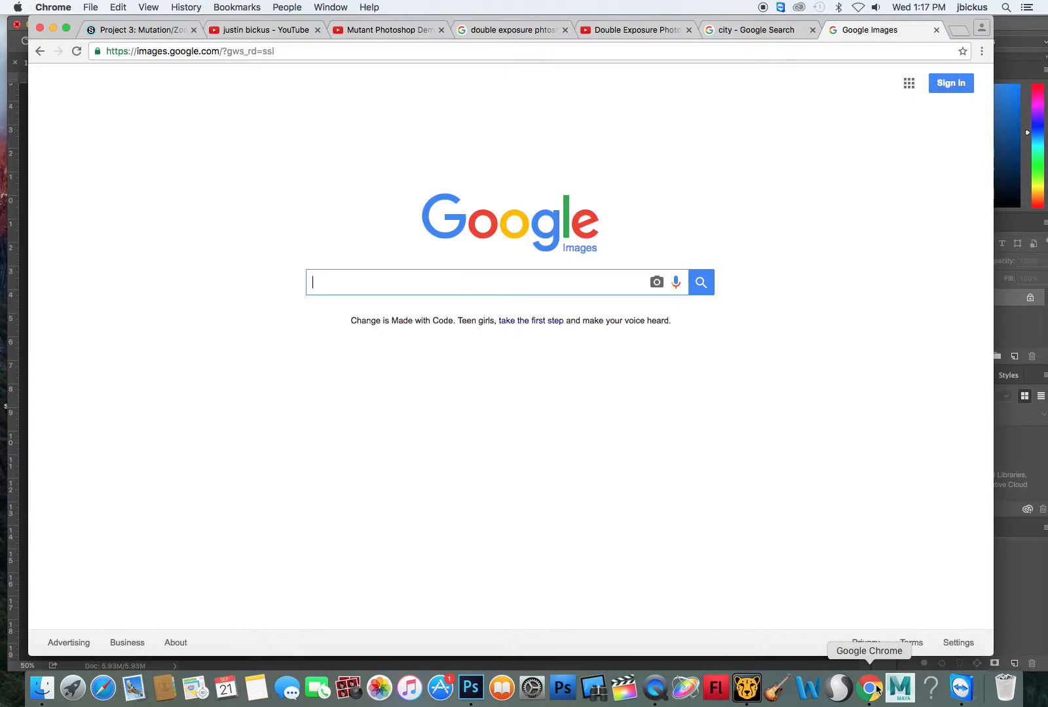
text(face)
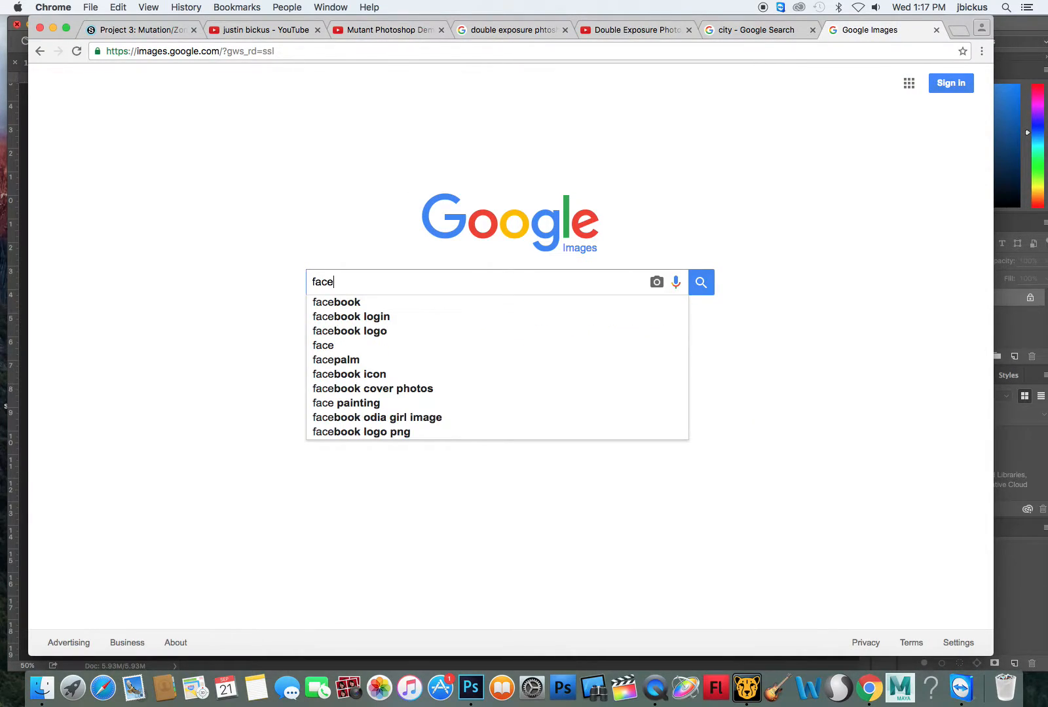
key(Return)
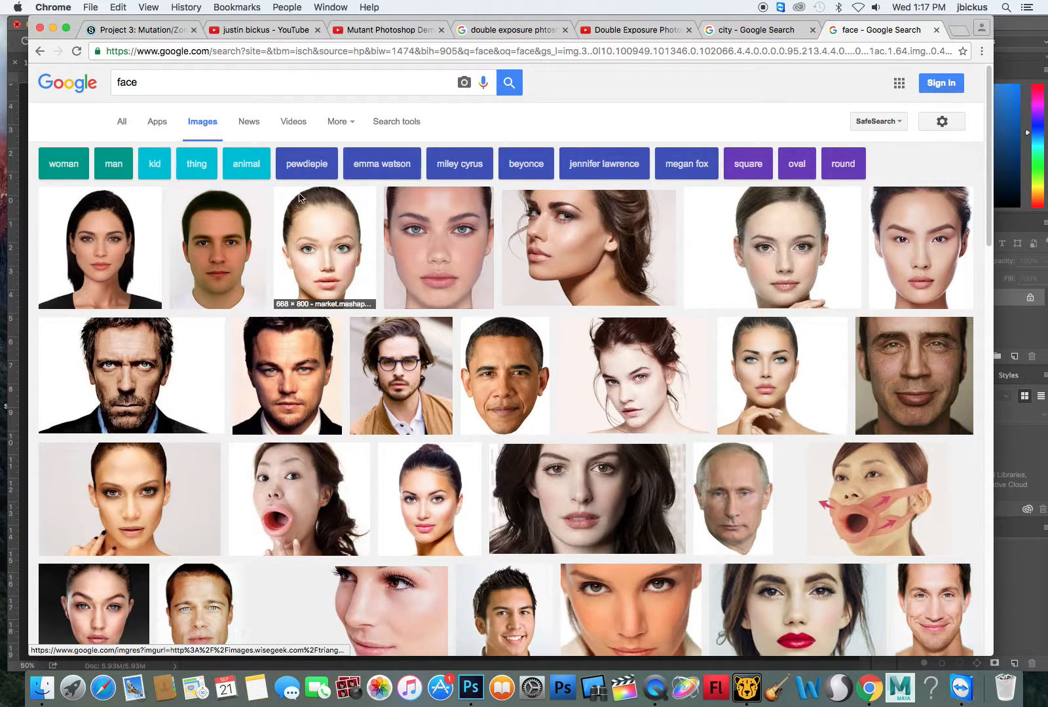
click(584, 213)
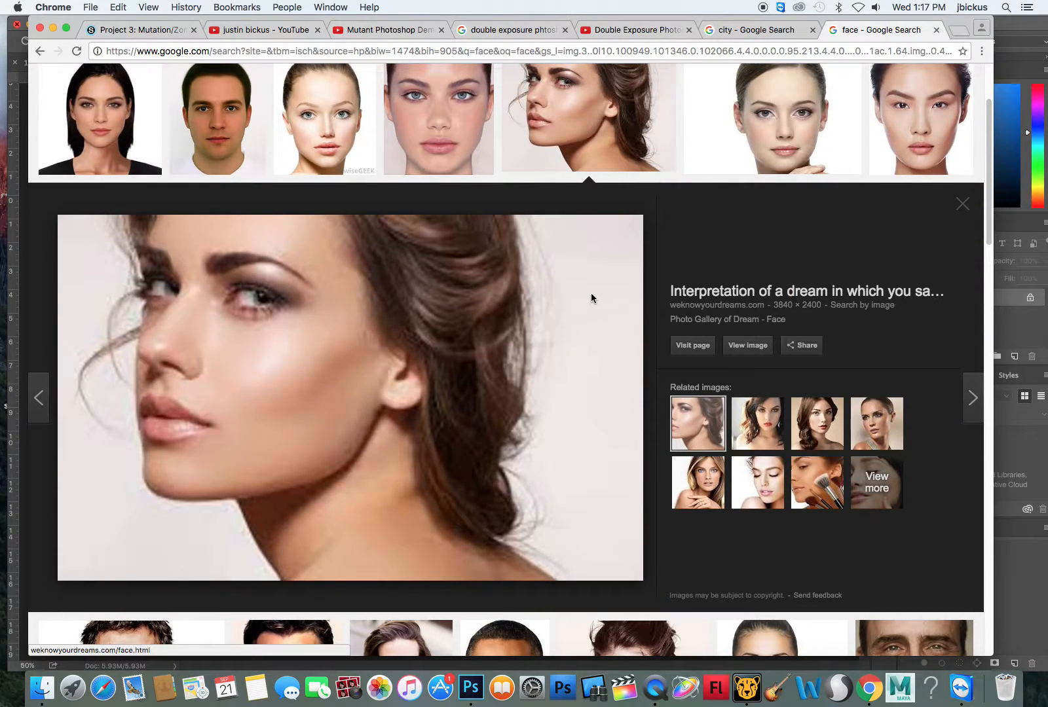
scroll(515, 321, up, 5)
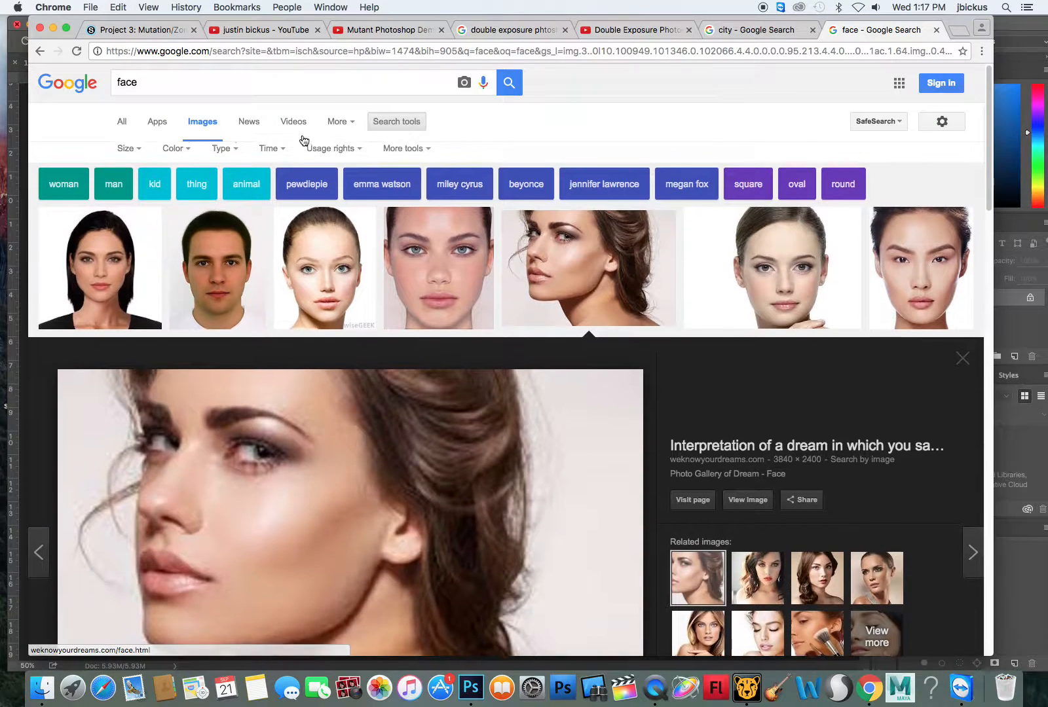
Limit the face results to large images and open the 1440 × 900 portrait of the woman with pinned-up hair in Photoshop.
click(125, 149)
click(143, 197)
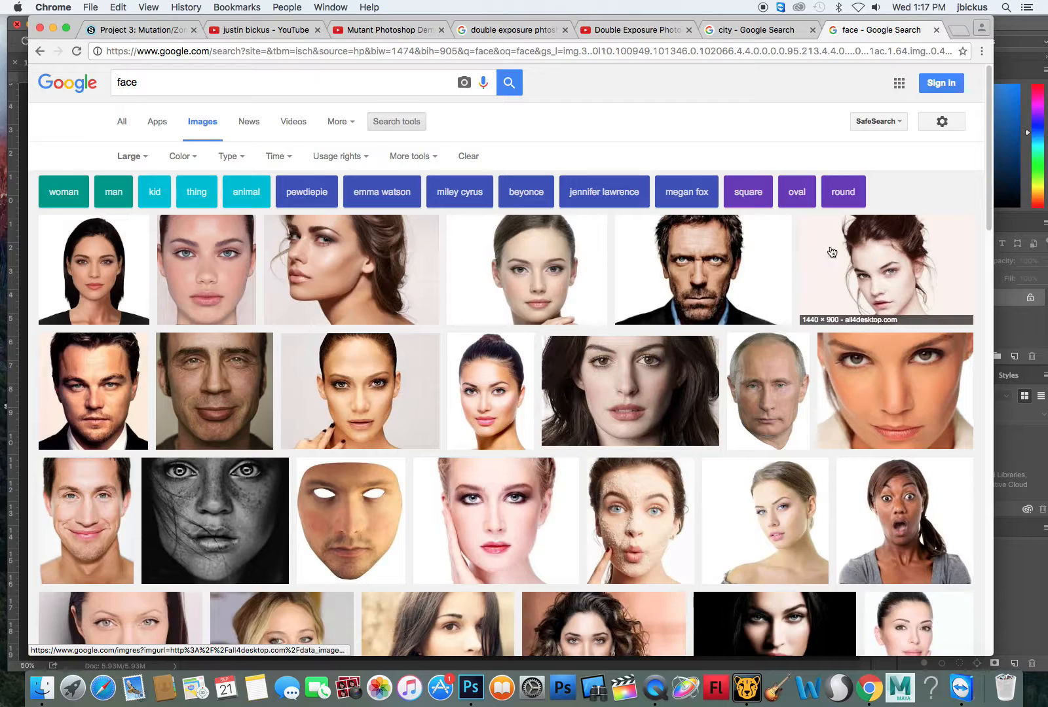
click(855, 253)
drag(431, 350, 470, 687)
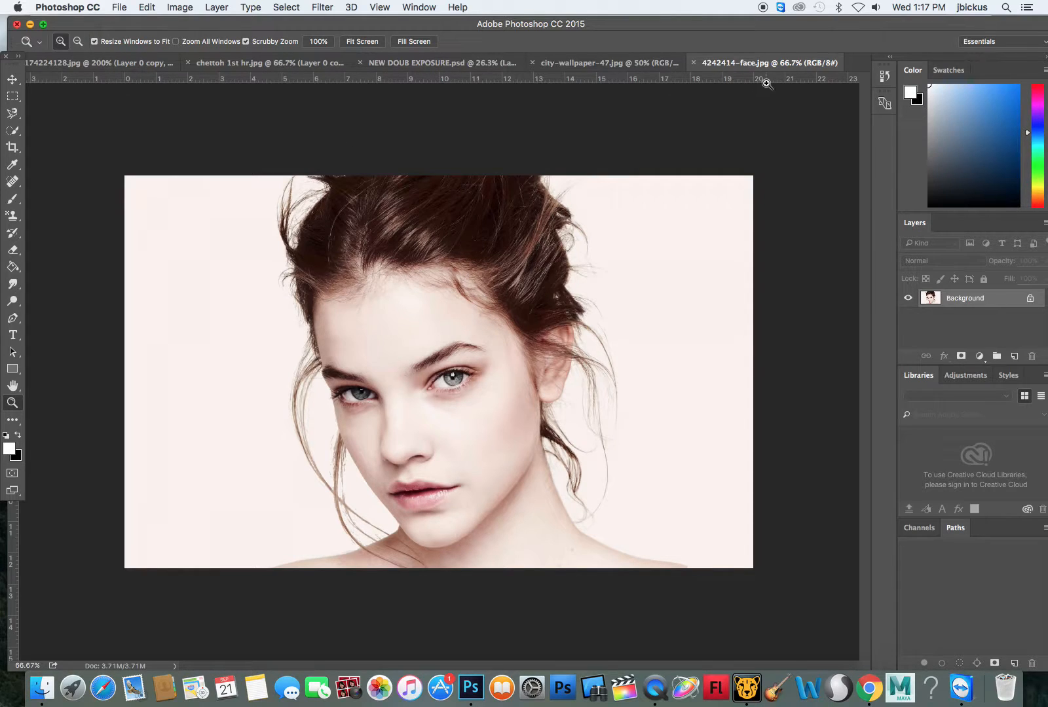
Resize the face image to 10 inches wide at a resolution of 300 pixels/inch.
click(179, 7)
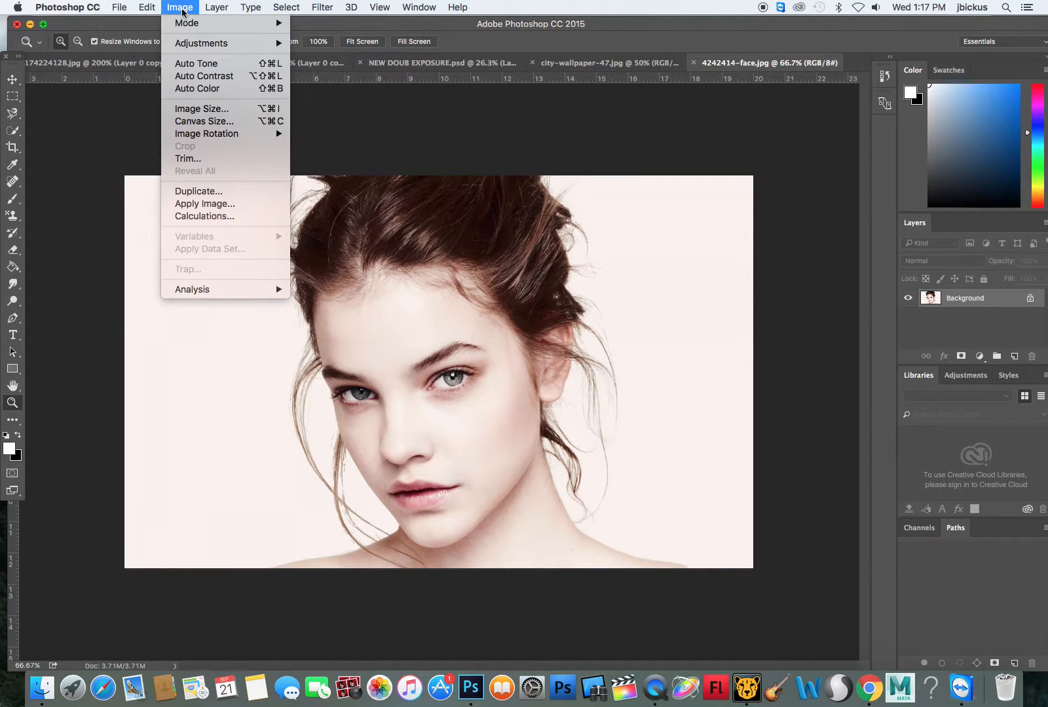
click(204, 109)
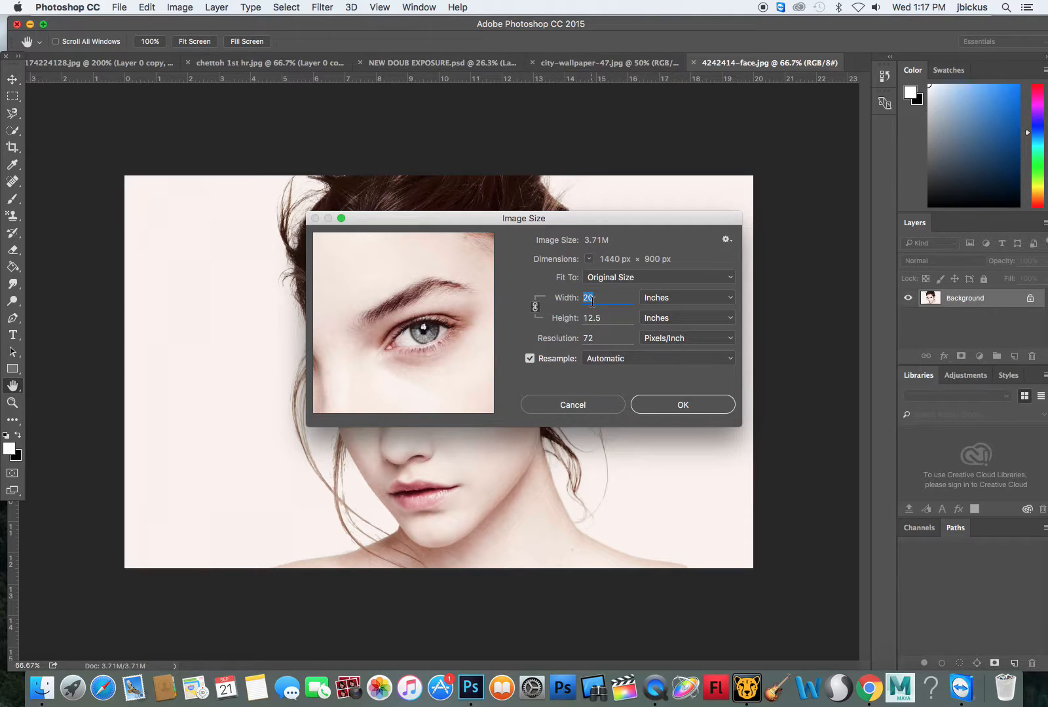
text(10)
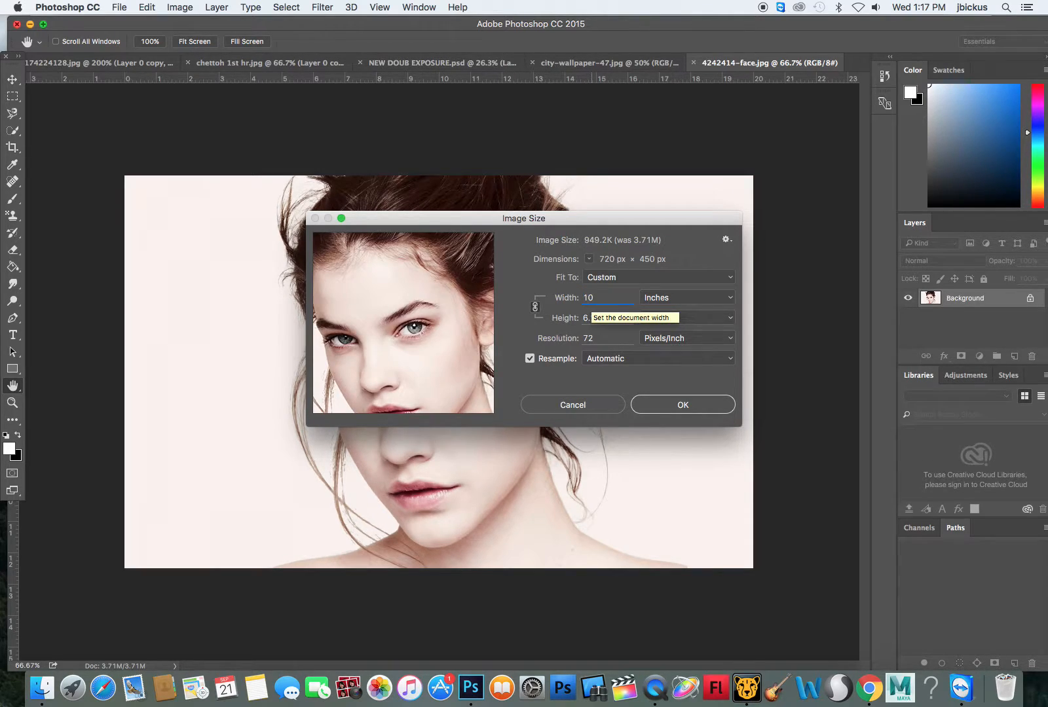
click(600, 337)
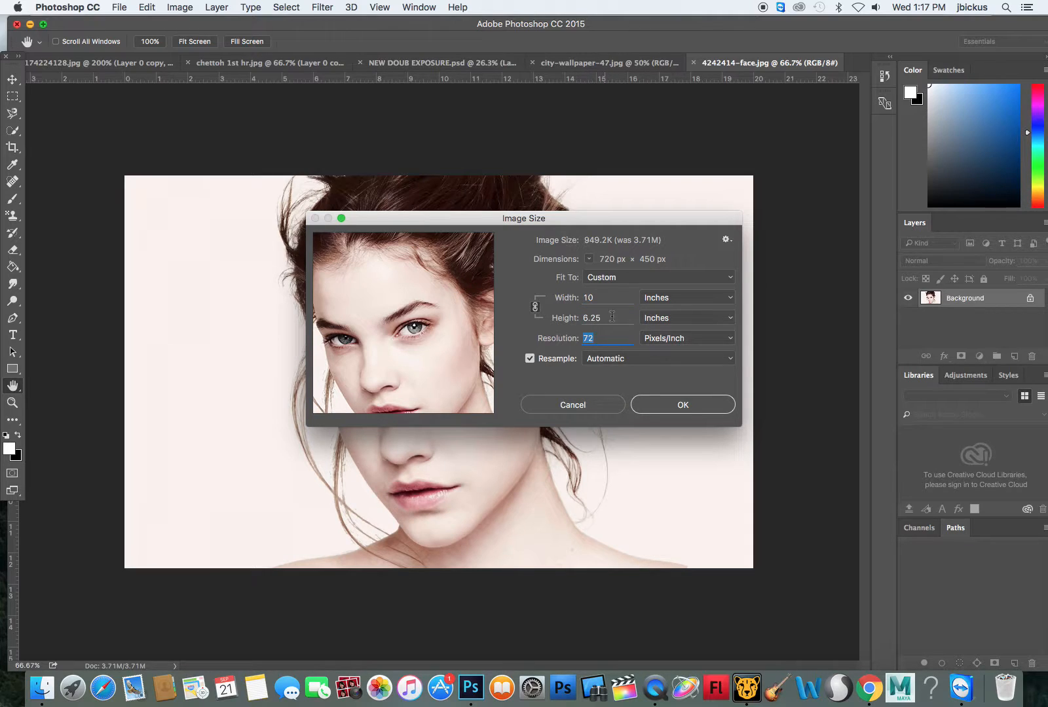
text(300)
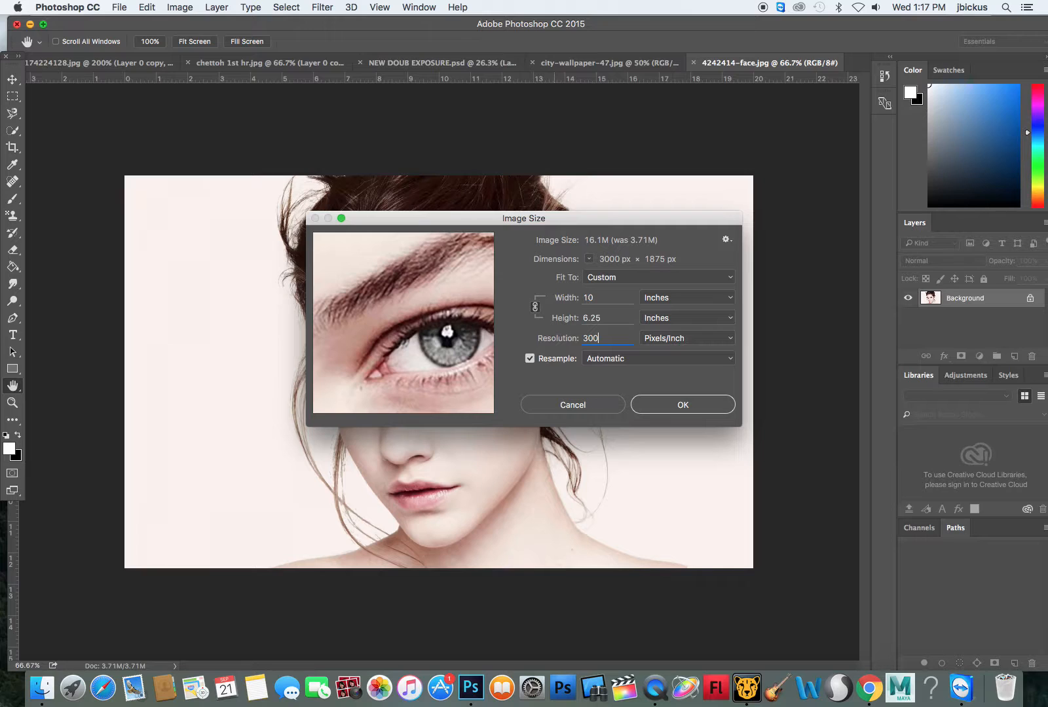
click(666, 396)
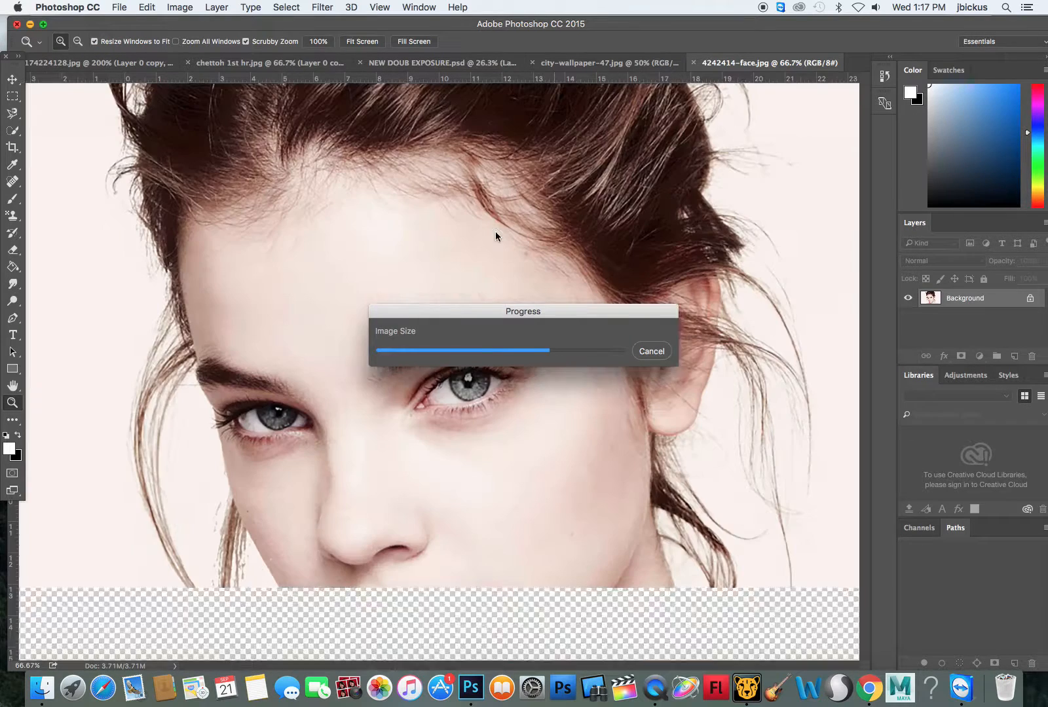
alt+click(454, 404)
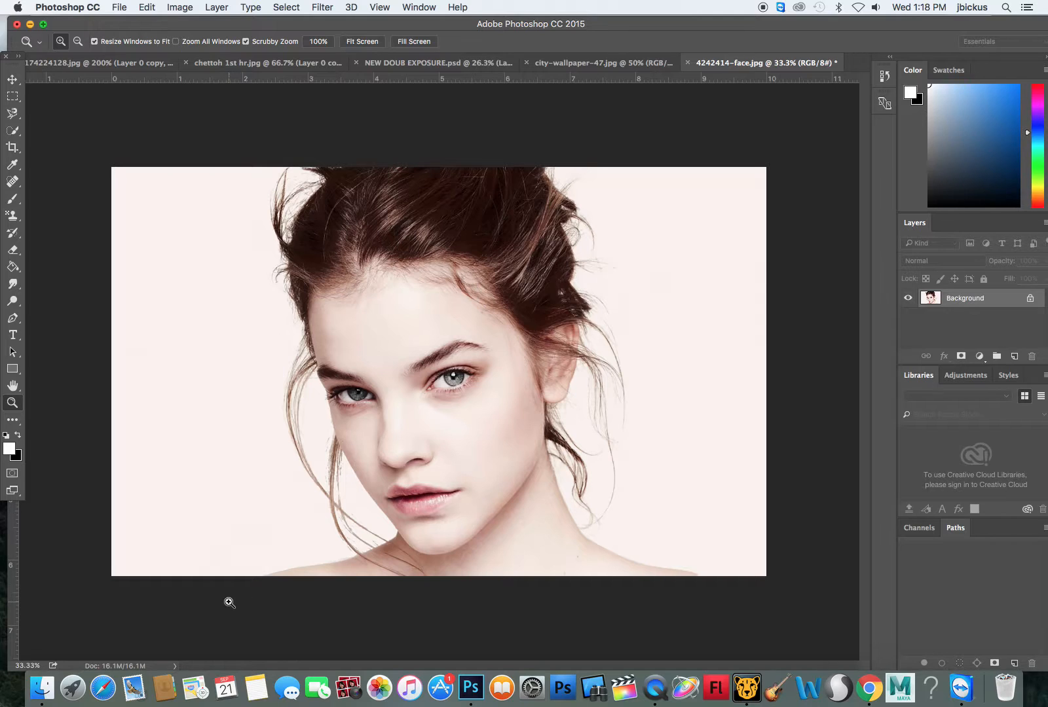
Return to Chrome and search Google Images for "tree bark texture".
click(868, 688)
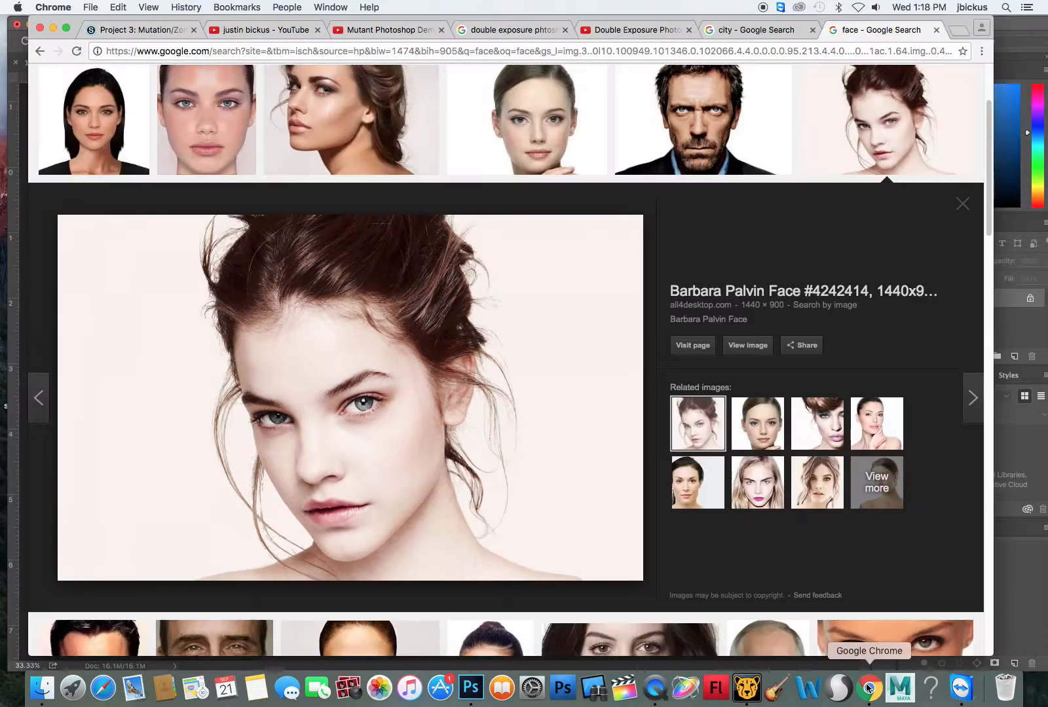
scroll(596, 145, up, 3)
triple_click(169, 88)
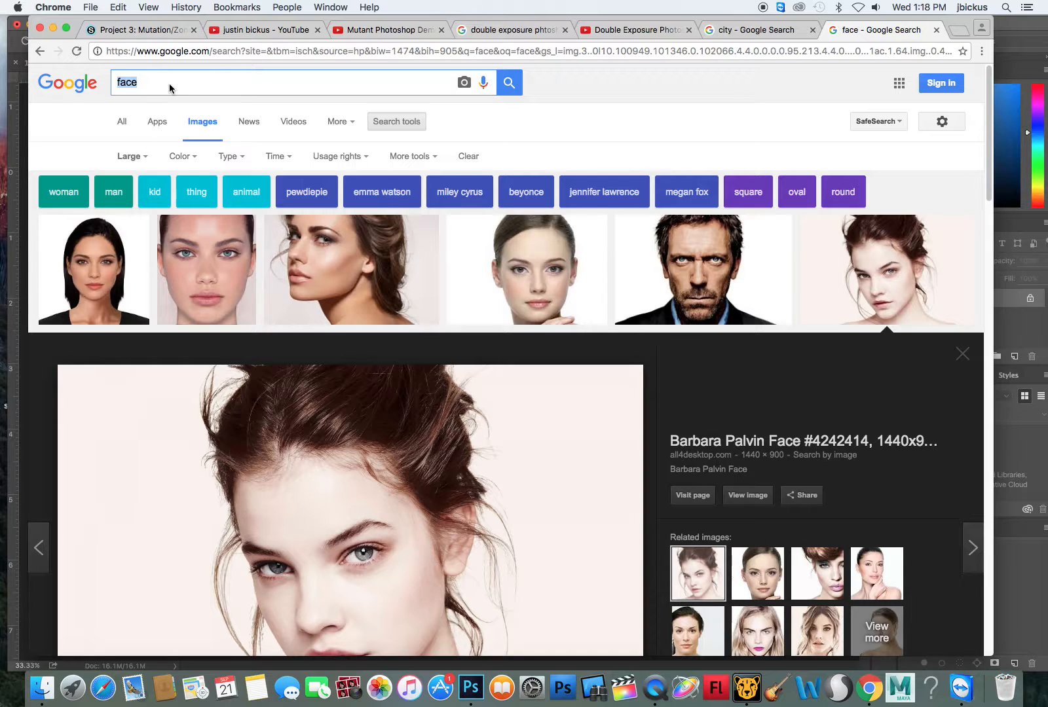
text(tree bark texture)
key(Return)
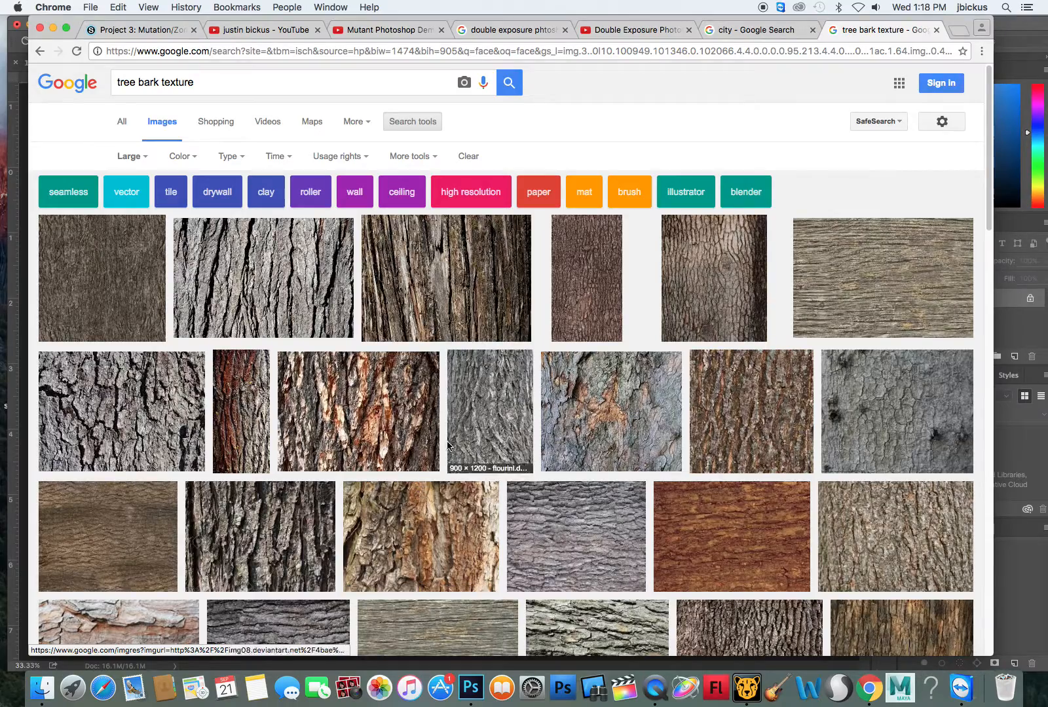
Bring the gray 3888 × 2592 bark texture with vertical dark cracks into the face document in Photoshop as a new layer.
click(282, 320)
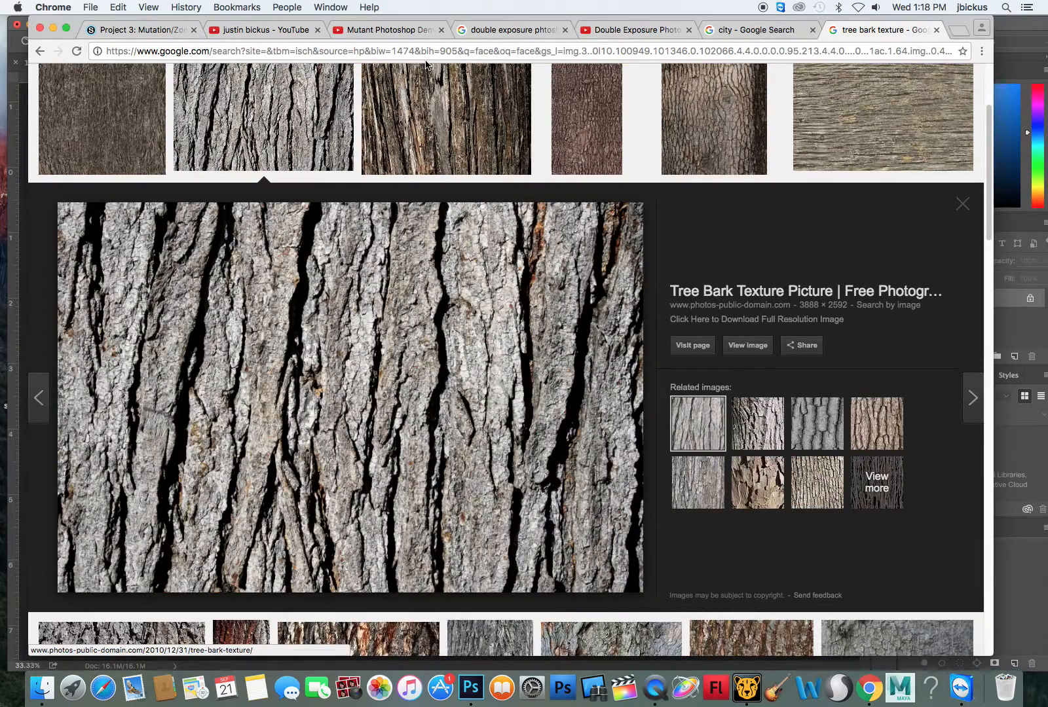
drag(74, 24, 531, 24)
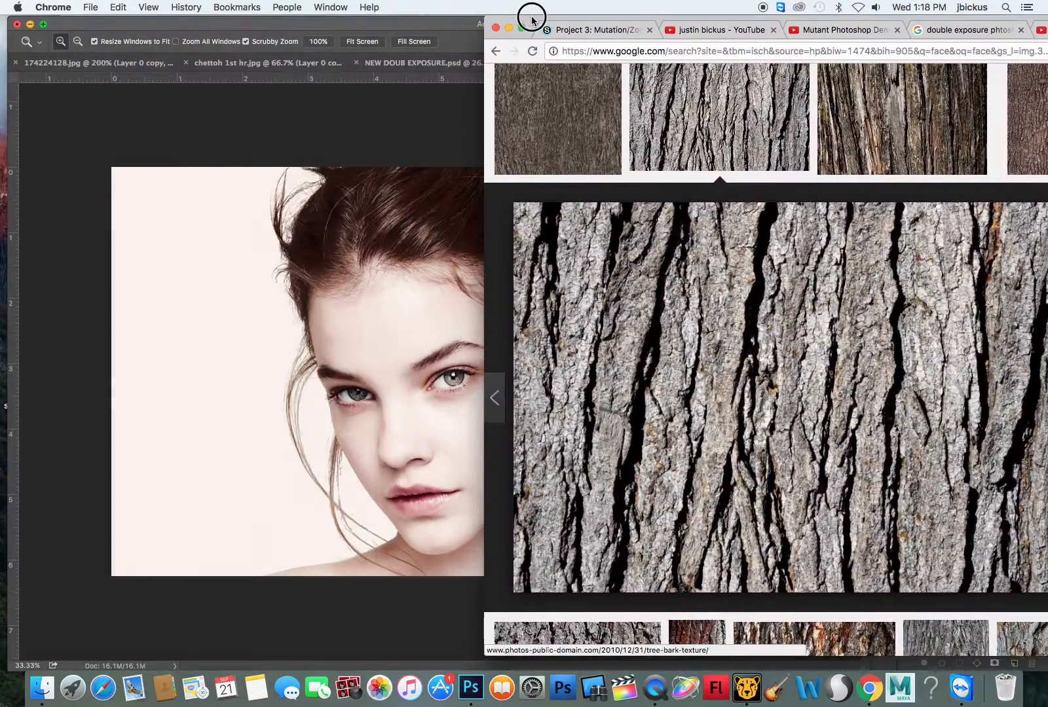
drag(747, 311, 351, 327)
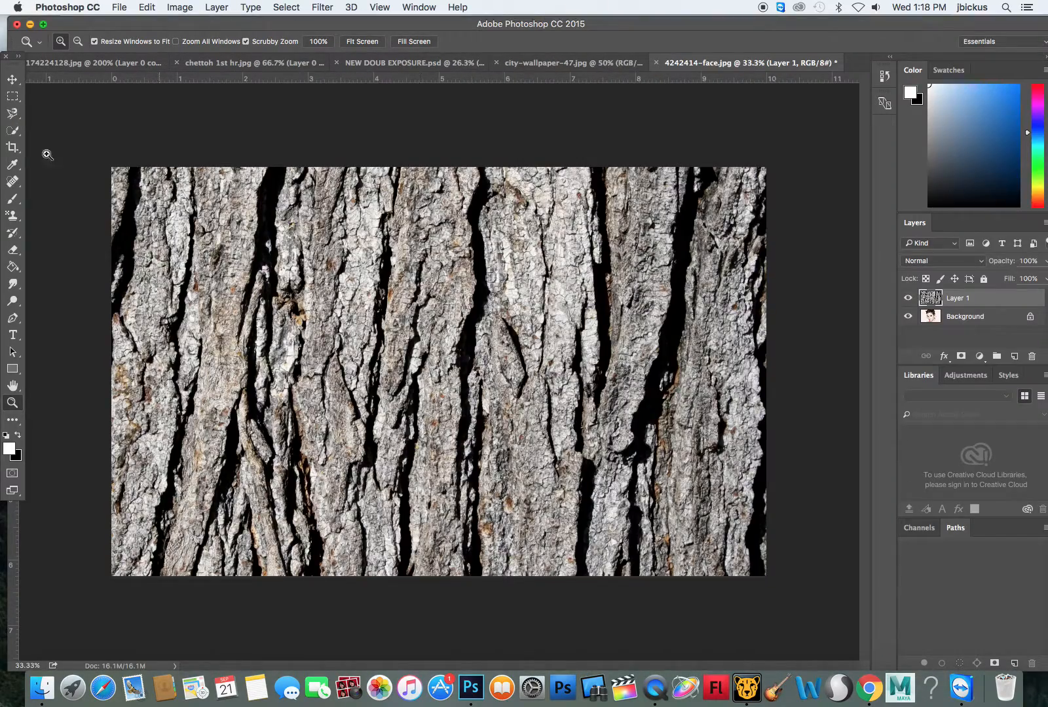
Scale the bark layer down to about 45.5% and position it over the woman's forehead and eyes.
click(13, 79)
drag(172, 206, 359, 308)
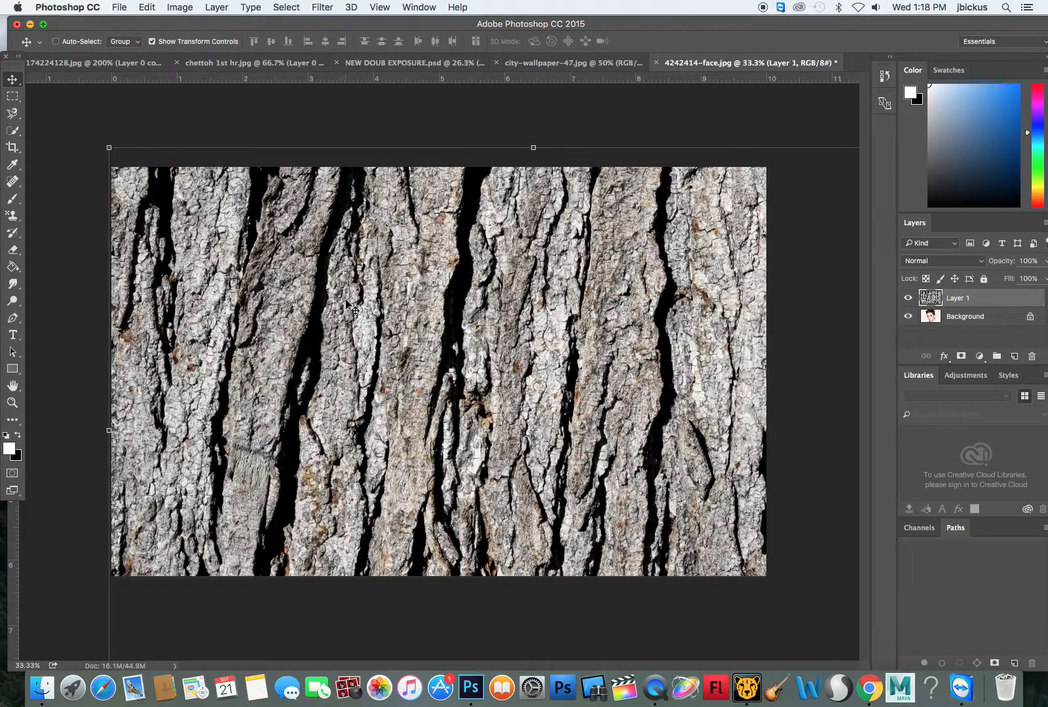
scroll(380, 322, down, 10)
scroll(380, 322, up, 5)
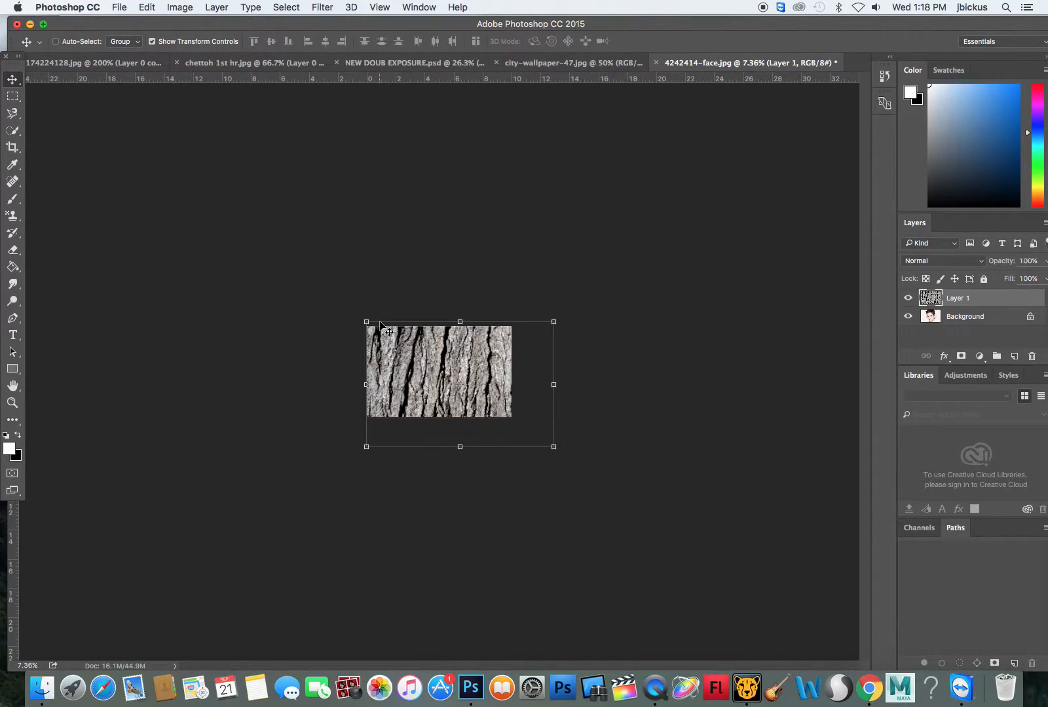
scroll(380, 322, up, 5)
drag(282, 265, 373, 338)
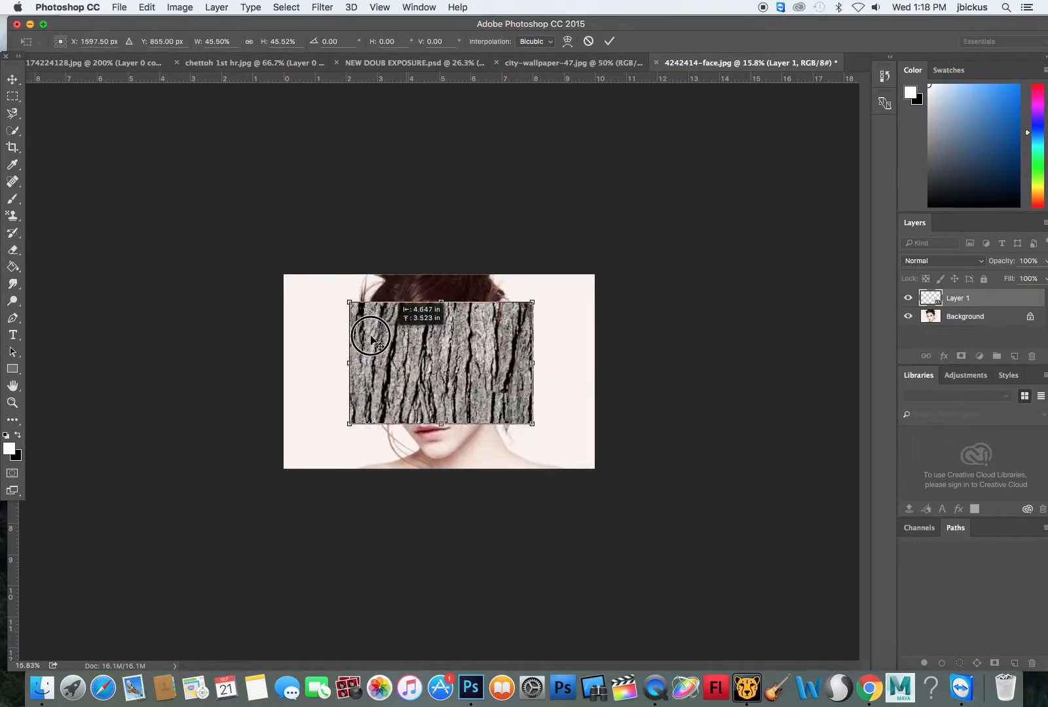
key(Return)
scroll(456, 357, up, 3)
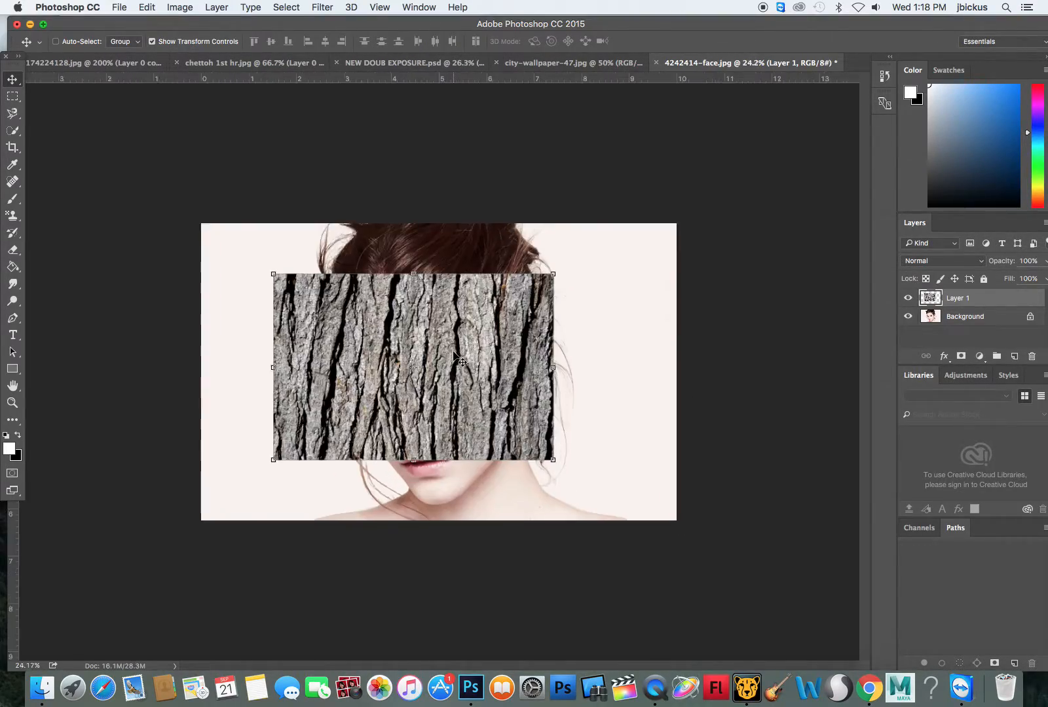
scroll(457, 357, up, 4)
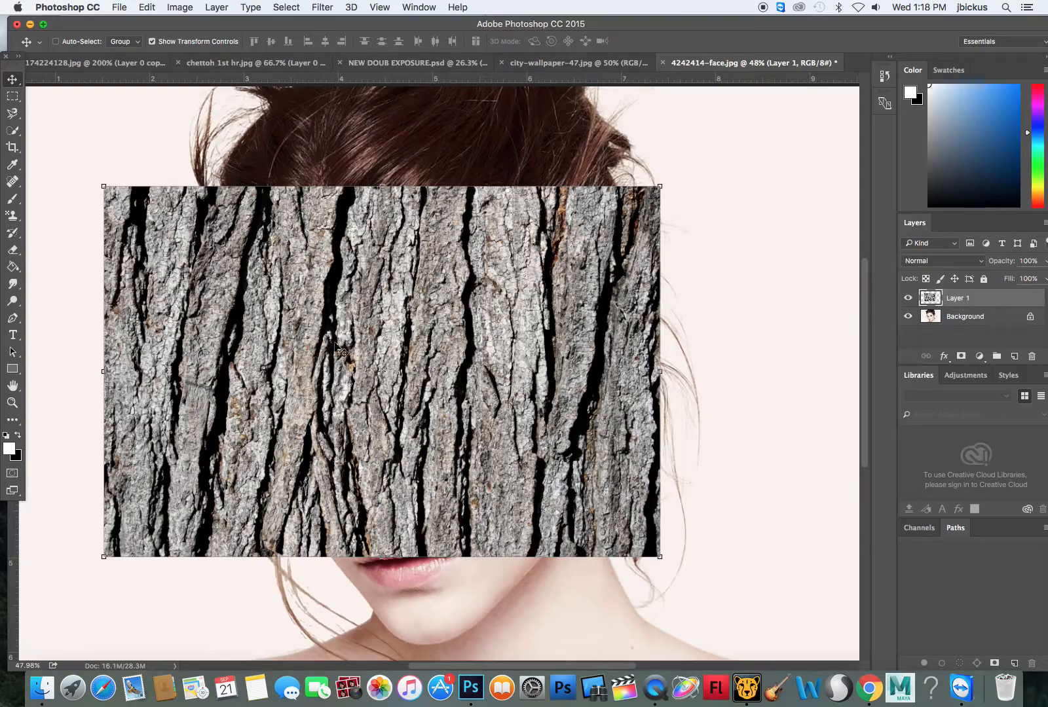
drag(323, 328, 356, 283)
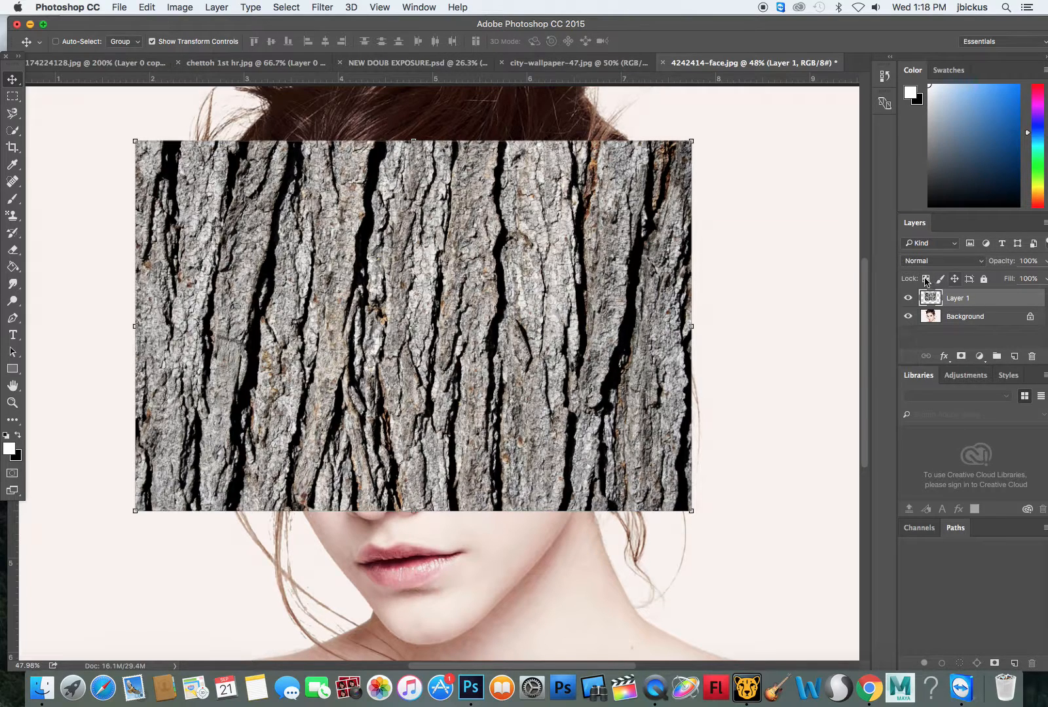
Float the Layers panel beside the portrait and set the bark layer's opacity to 50%.
drag(915, 223, 826, 165)
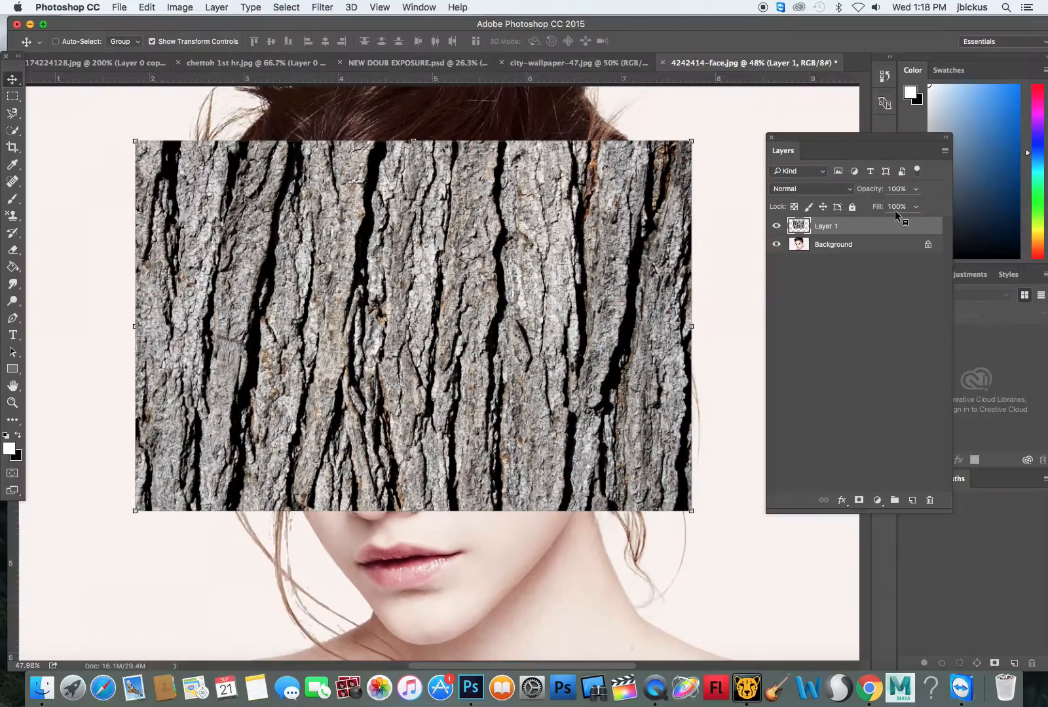
click(916, 189)
drag(916, 206, 886, 208)
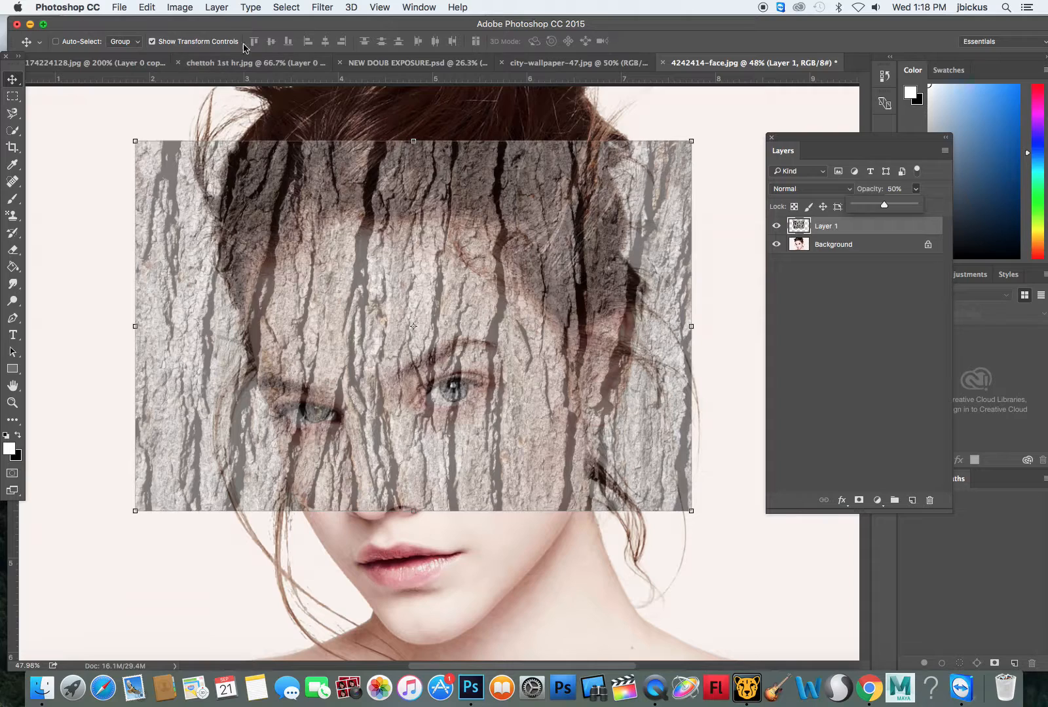
Warp the bark layer's left side inward so it follows the woman's hairline, temple and cheek.
click(148, 8)
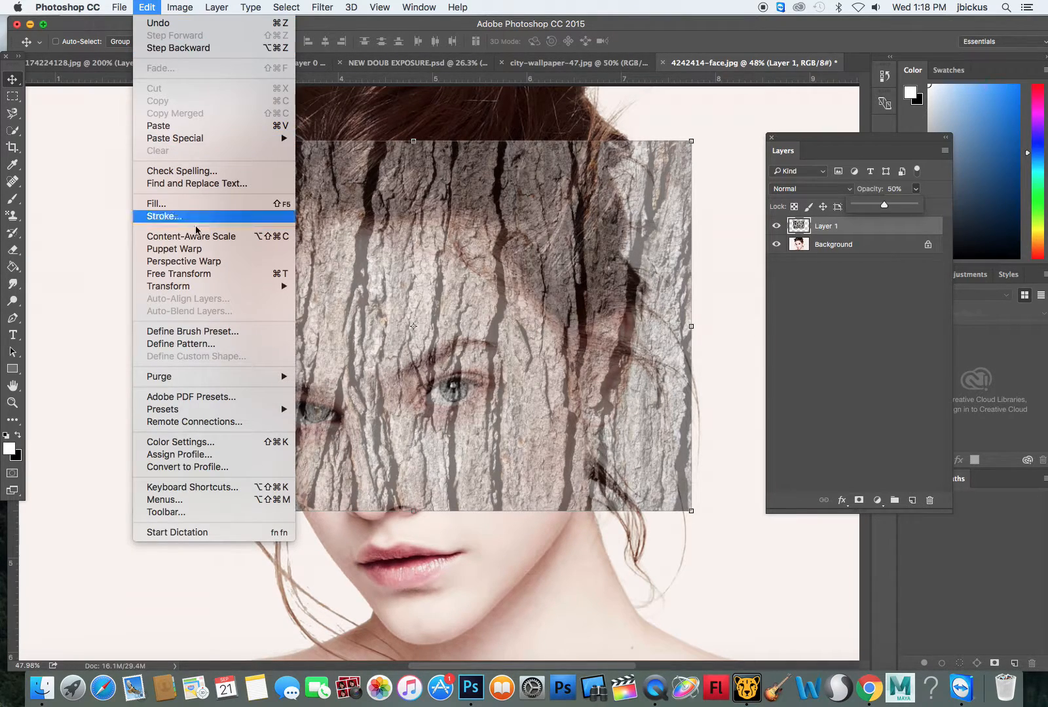
mouse_move(222, 287)
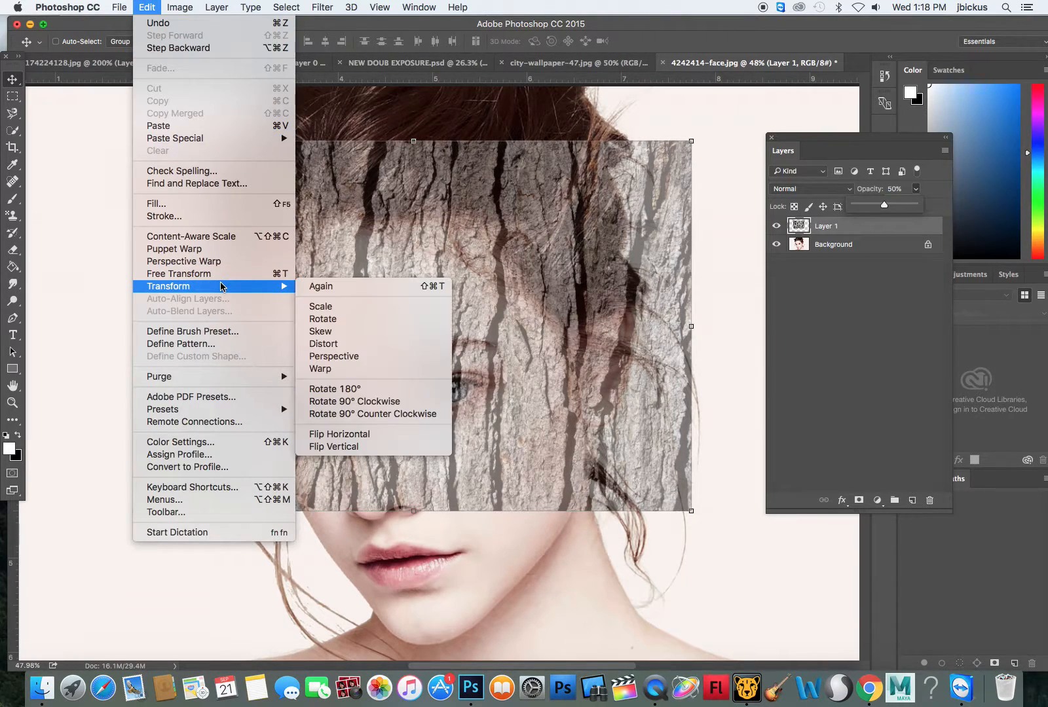
click(368, 368)
drag(143, 143, 268, 257)
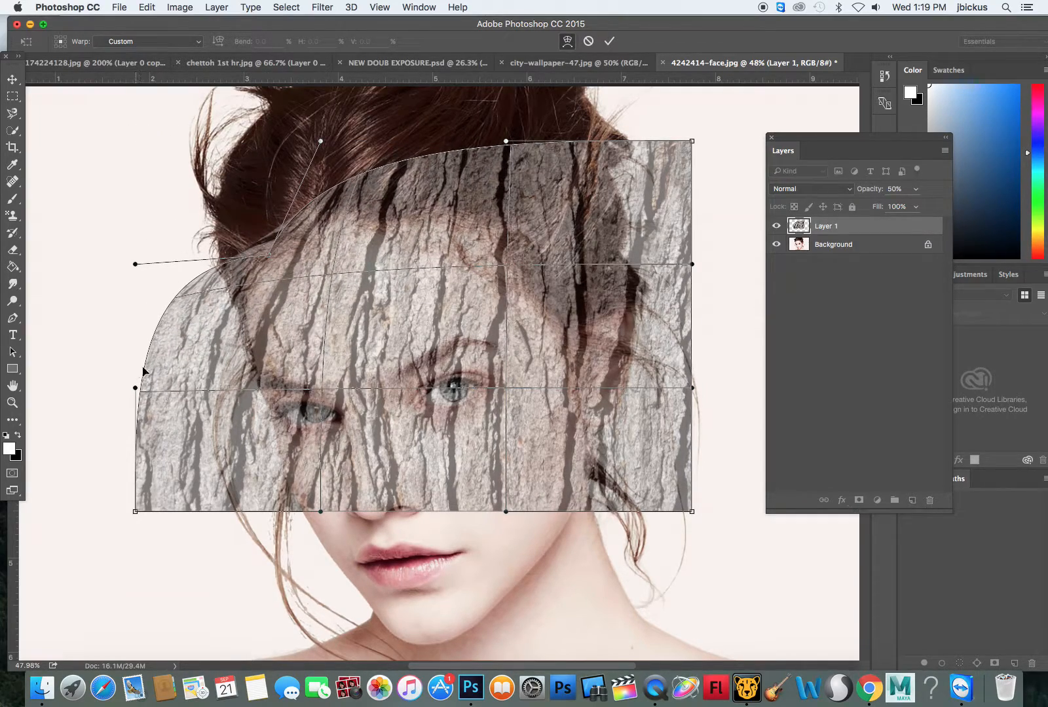
drag(178, 302, 218, 316)
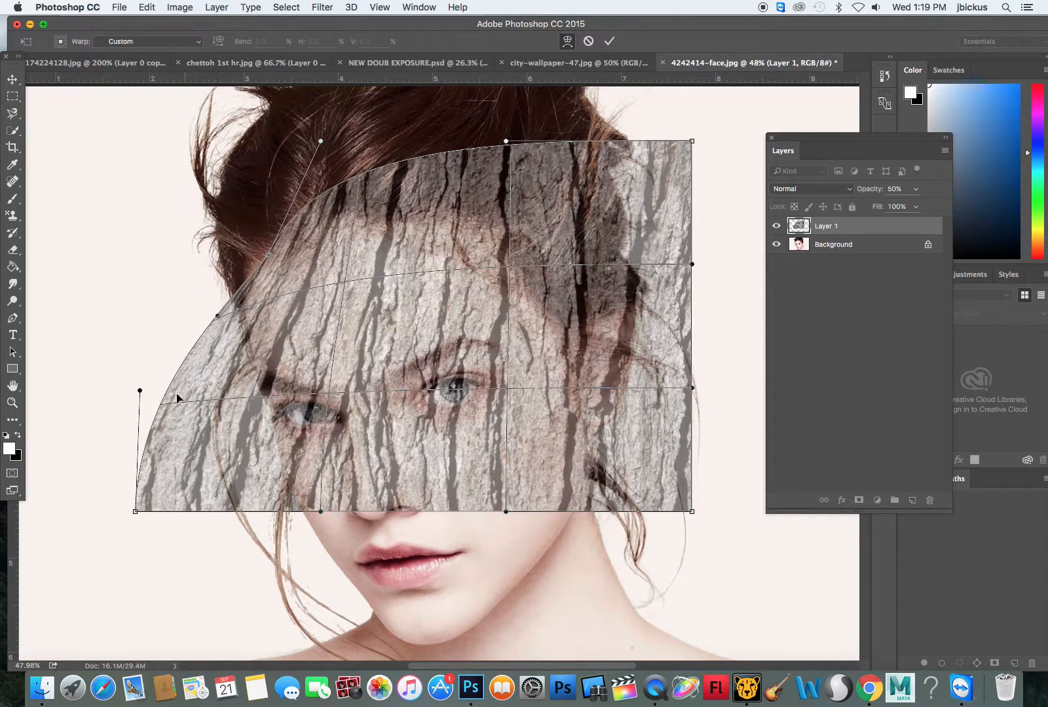
drag(162, 406, 267, 399)
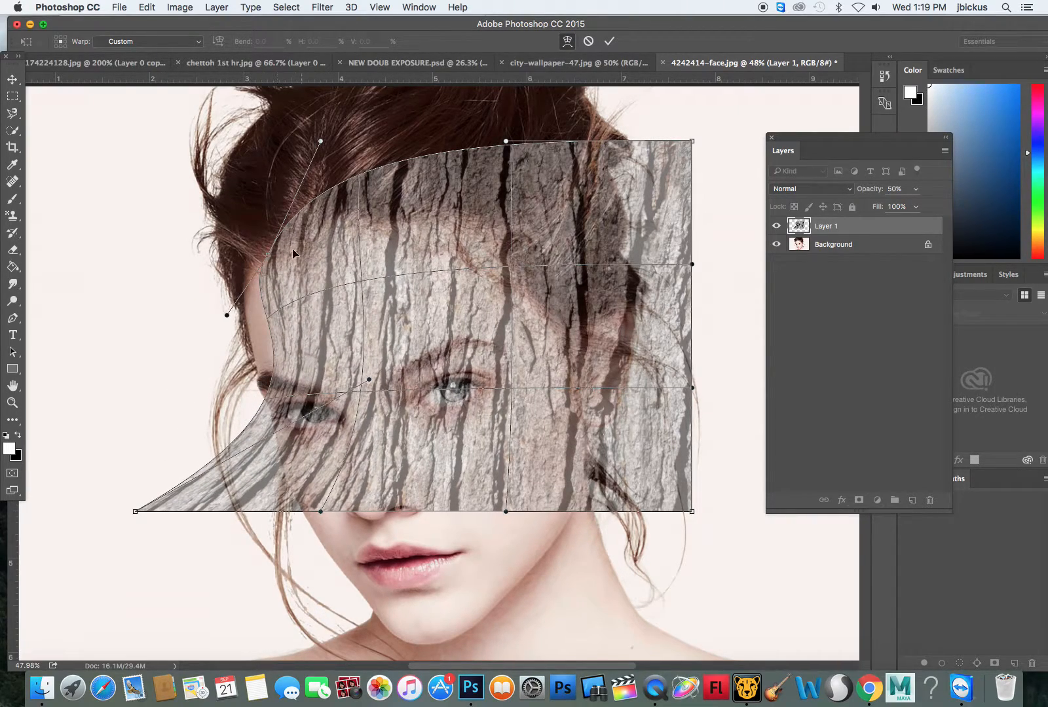
drag(359, 379, 324, 349)
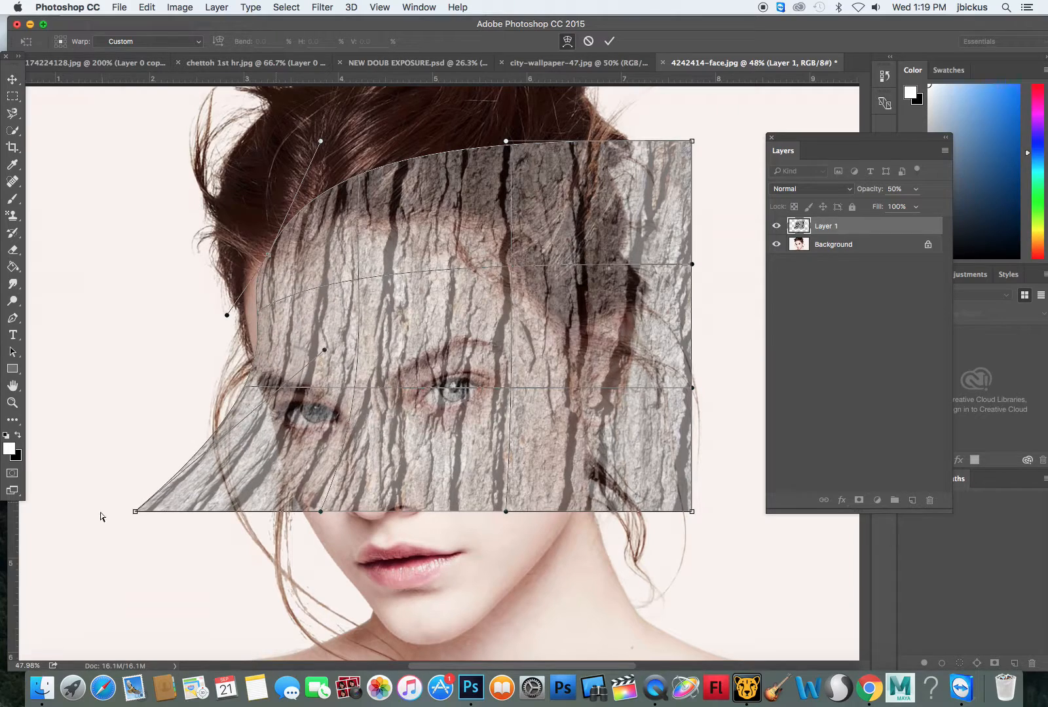
drag(136, 515, 293, 494)
drag(326, 353, 223, 273)
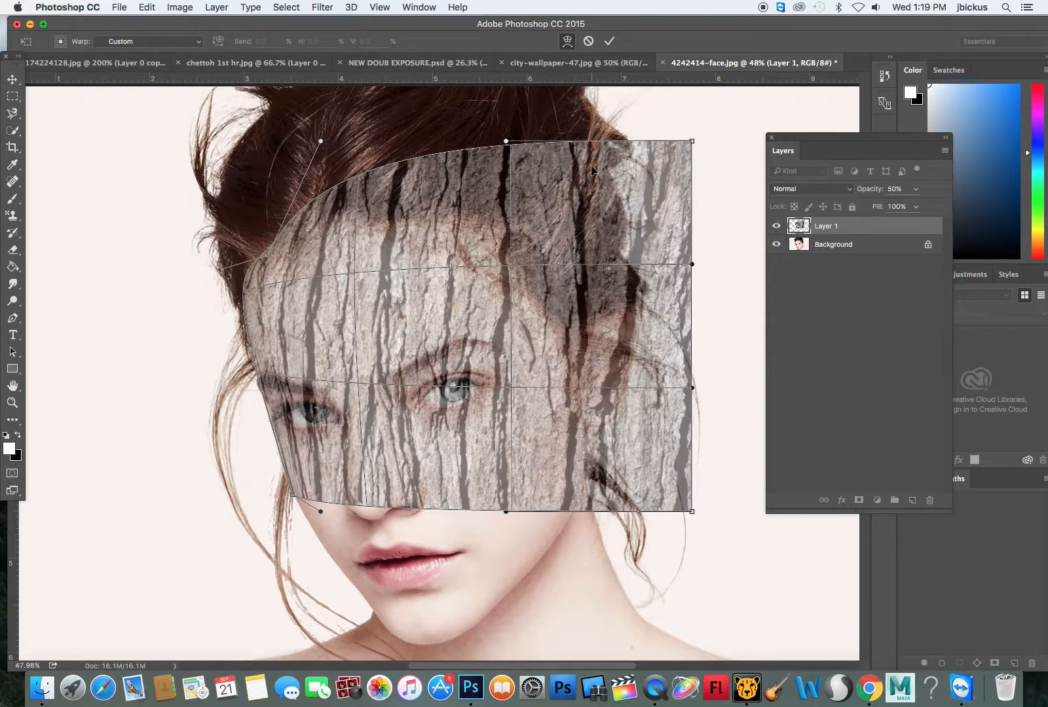
Warp the bark layer's right side to follow the woman's hairline and cheek, and apply the warp.
drag(692, 142, 514, 249)
drag(692, 511, 575, 505)
drag(692, 389, 594, 439)
drag(692, 266, 616, 355)
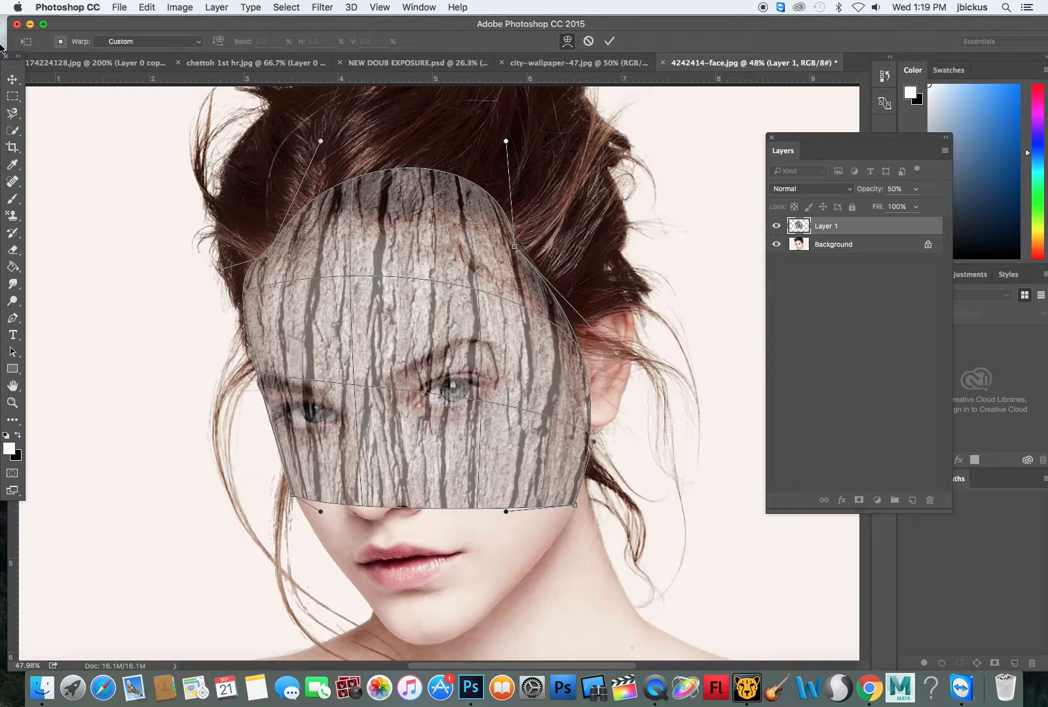
key(Return)
key(v)
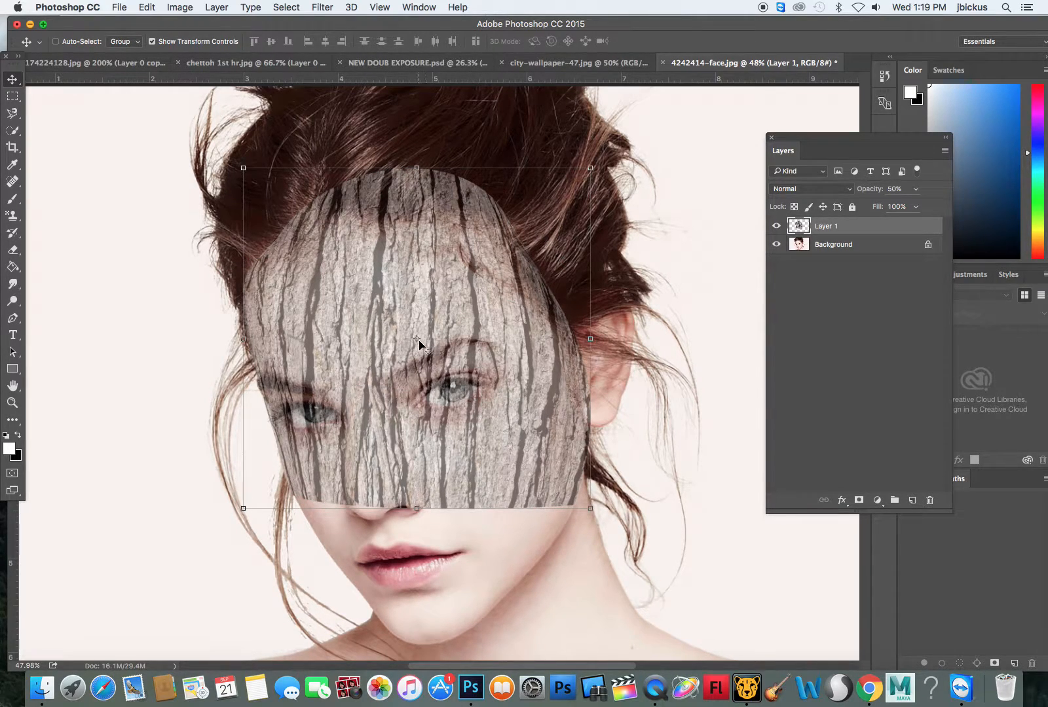
Set the bark layer's opacity to 100% and add a layer mask that hides all of it.
scroll(386, 276, up, 1)
click(916, 189)
drag(912, 205, 960, 207)
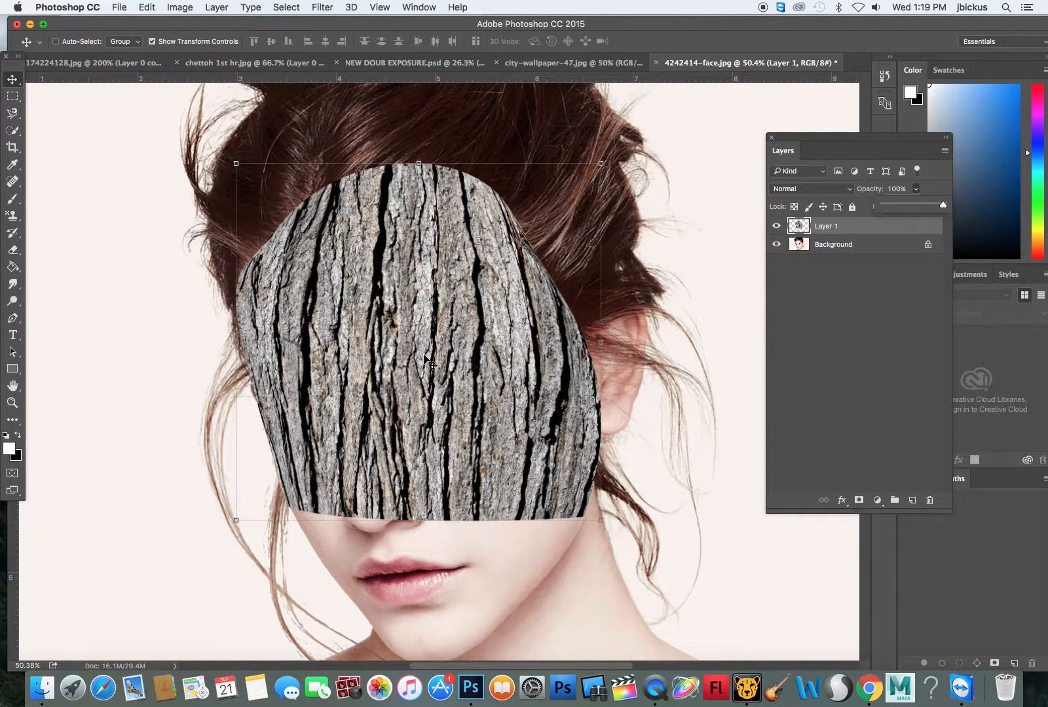
click(222, 6)
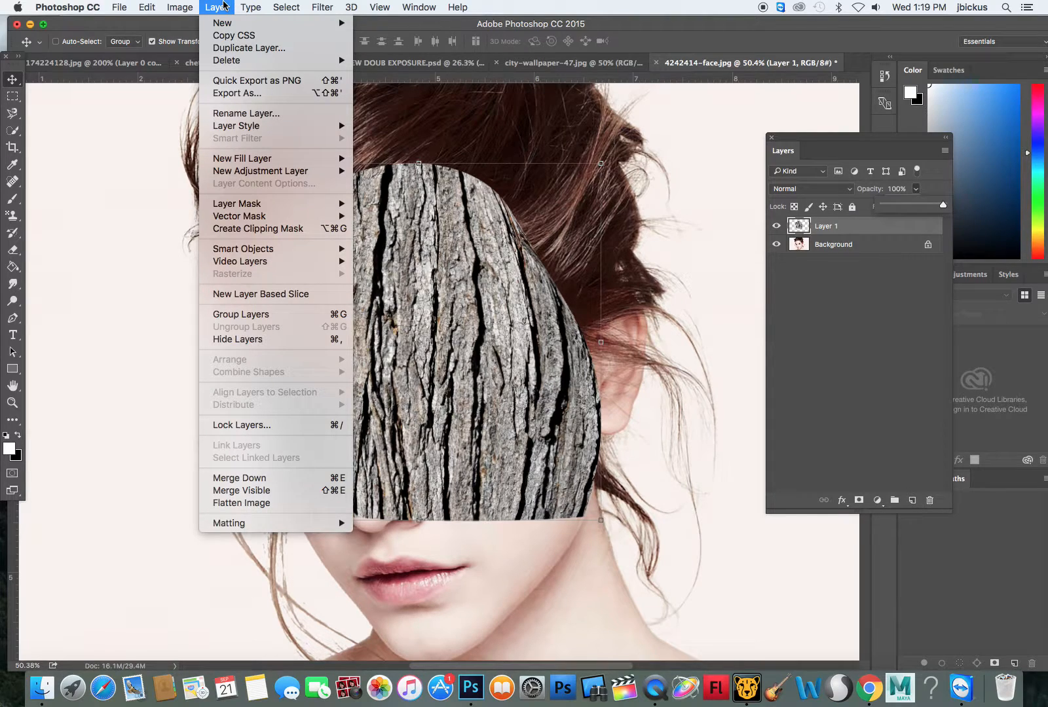
mouse_move(278, 206)
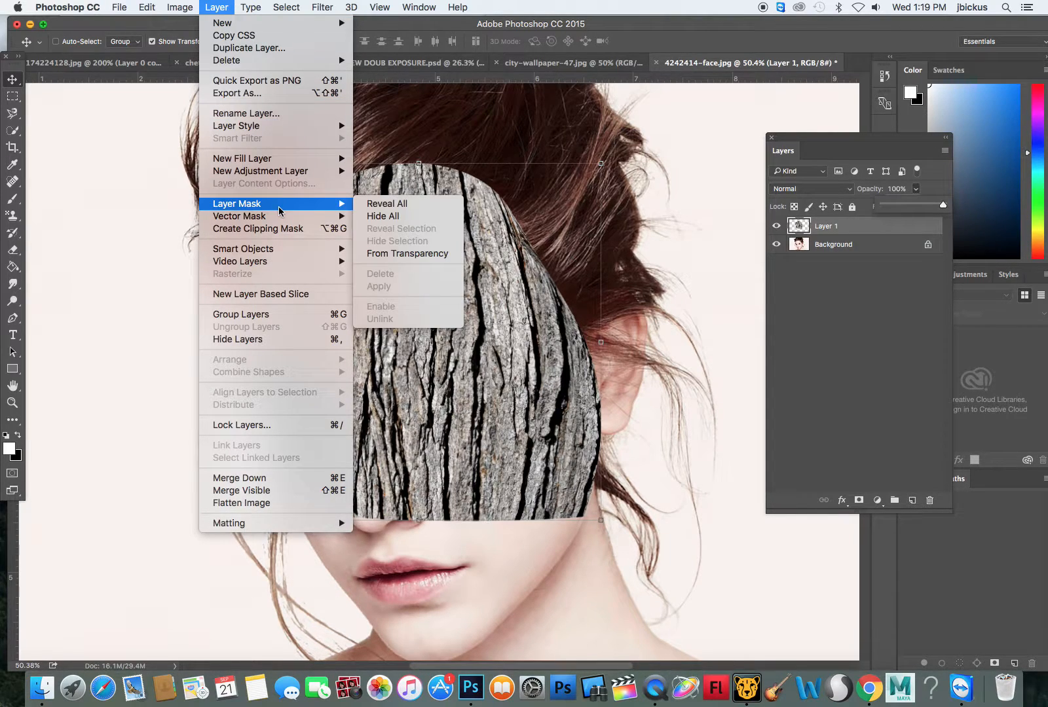
click(399, 217)
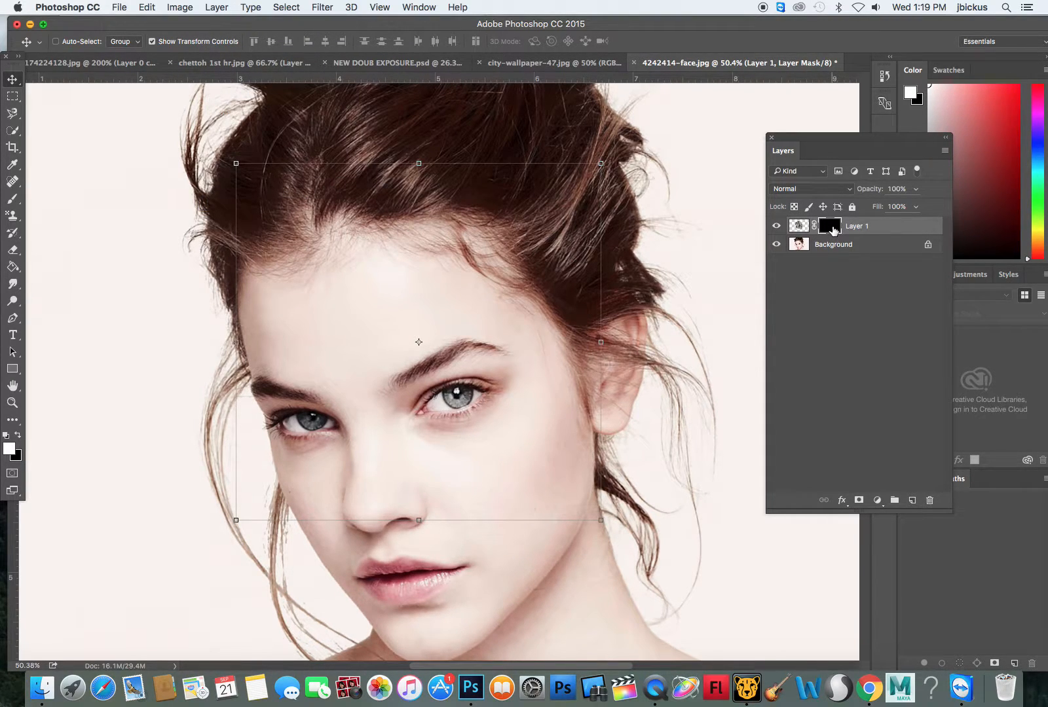
Set up the Brush tool with a 300 px tip and 38% opacity for painting on the bark mask.
click(16, 199)
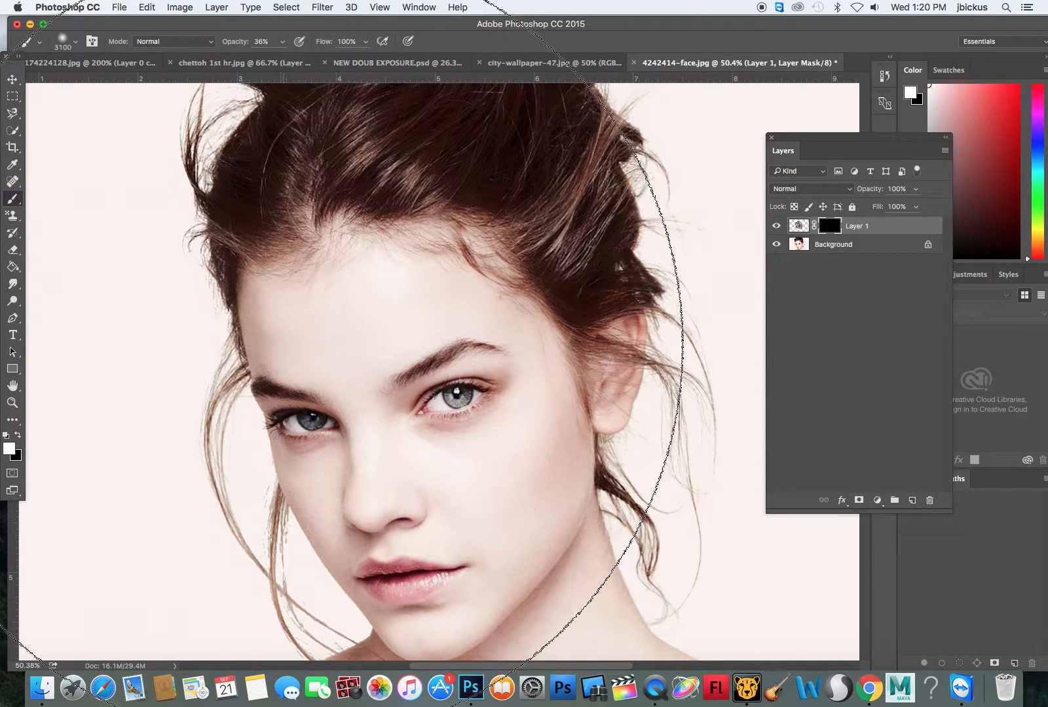
key(bracketleft)
key(bracketleft)
key(bracketleft)
key(bracketleft)
key(bracketleft)
key(bracketleft)
key(bracketleft)
key(bracketleft)
key(bracketleft)
key(bracketleft)
key(bracketleft)
key(bracketleft)
key(bracketleft)
key(bracketleft)
key(bracketleft)
key(bracketleft)
key(bracketleft)
key(bracketleft)
key(bracketleft)
key(bracketleft)
key(bracketleft)
key(bracketleft)
key(bracketleft)
key(bracketleft)
key(bracketleft)
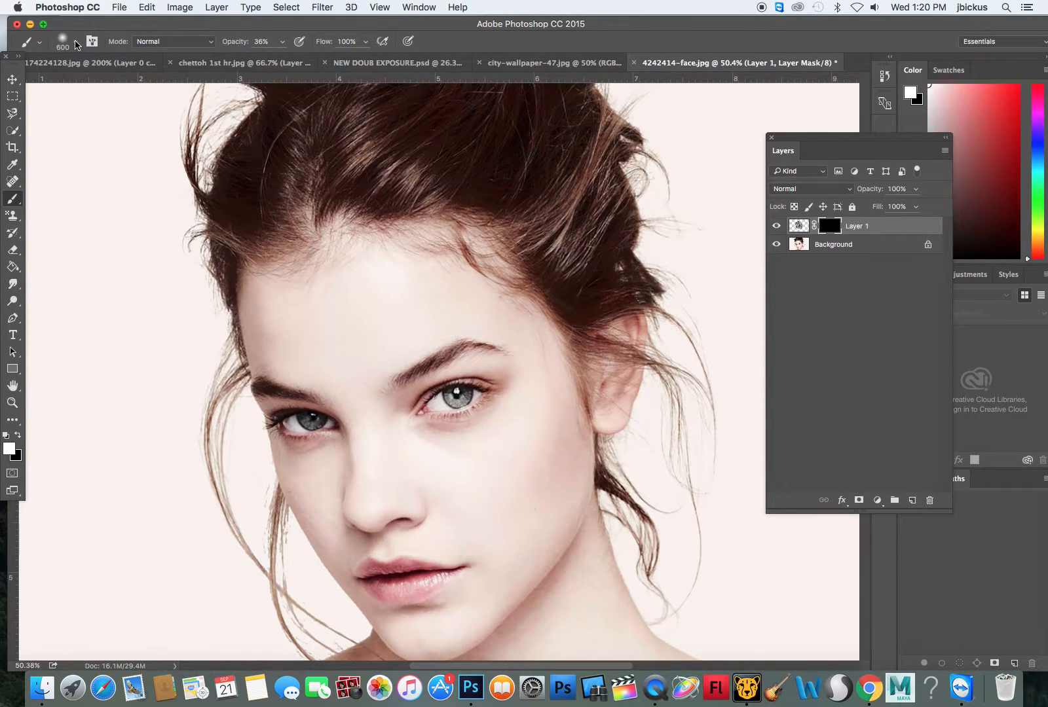
click(75, 42)
click(496, 34)
click(285, 44)
mouse_move(280, 57)
mouse_down()
mouse_move(336, 64)
mouse_move(283, 59)
mouse_up()
key(bracketleft)
key(bracketleft)
key(bracketleft)
Paint white on the bark mask to reveal the texture across the forehead and down the bridge of the nose.
click(340, 366)
mouse_move(332, 356)
mouse_down()
mouse_move(299, 340)
mouse_move(279, 309)
mouse_move(344, 307)
mouse_up()
mouse_move(355, 284)
mouse_down()
mouse_move(382, 286)
mouse_move(381, 320)
mouse_move(430, 311)
mouse_move(414, 283)
mouse_move(435, 283)
mouse_move(524, 334)
mouse_move(538, 357)
mouse_move(535, 409)
mouse_up()
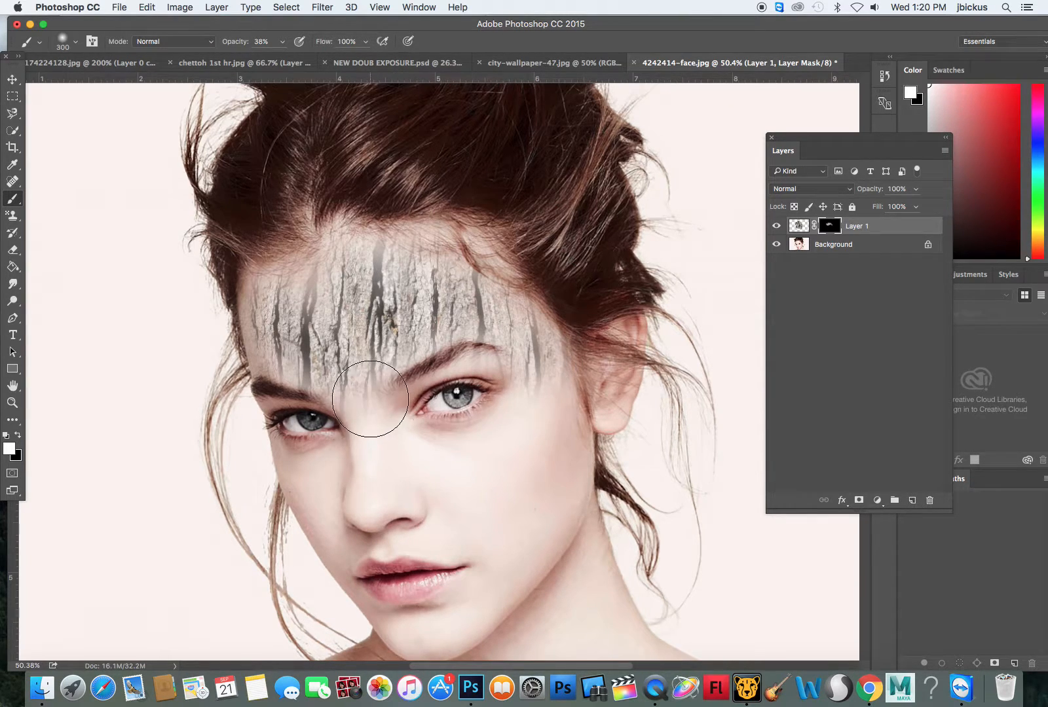
key(bracketleft)
key(bracketleft)
mouse_move(365, 407)
mouse_down()
mouse_move(362, 426)
mouse_move(393, 441)
mouse_up()
key(bracketleft)
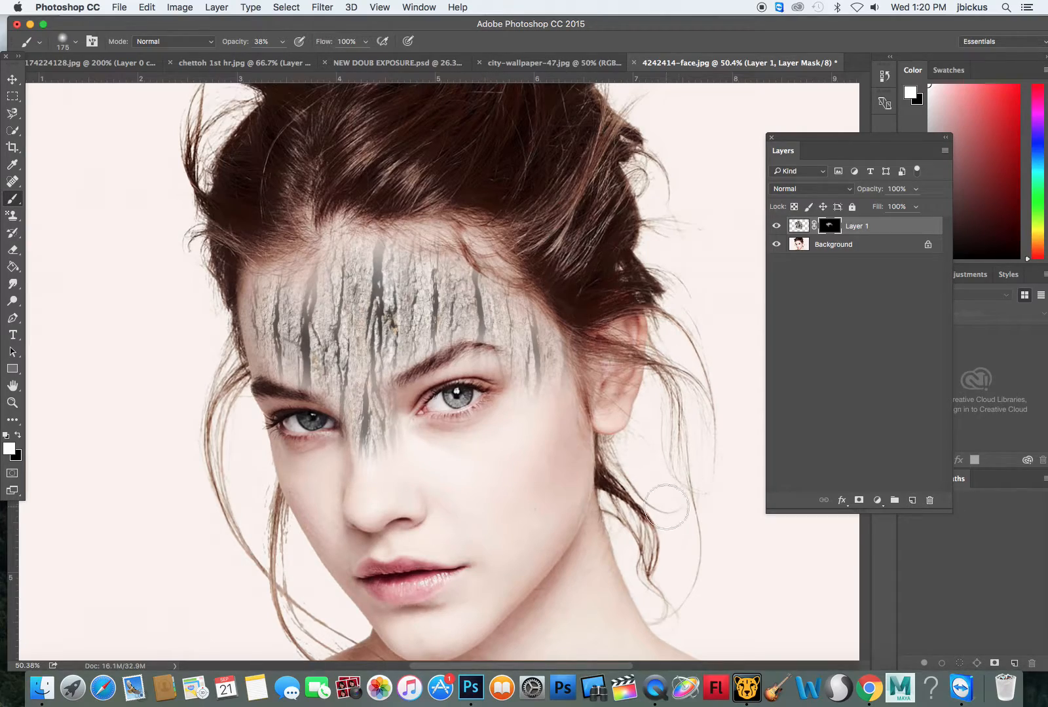
Switch to Chrome and search Google Images for a "bee hive" texture instead of tree bark.
click(863, 687)
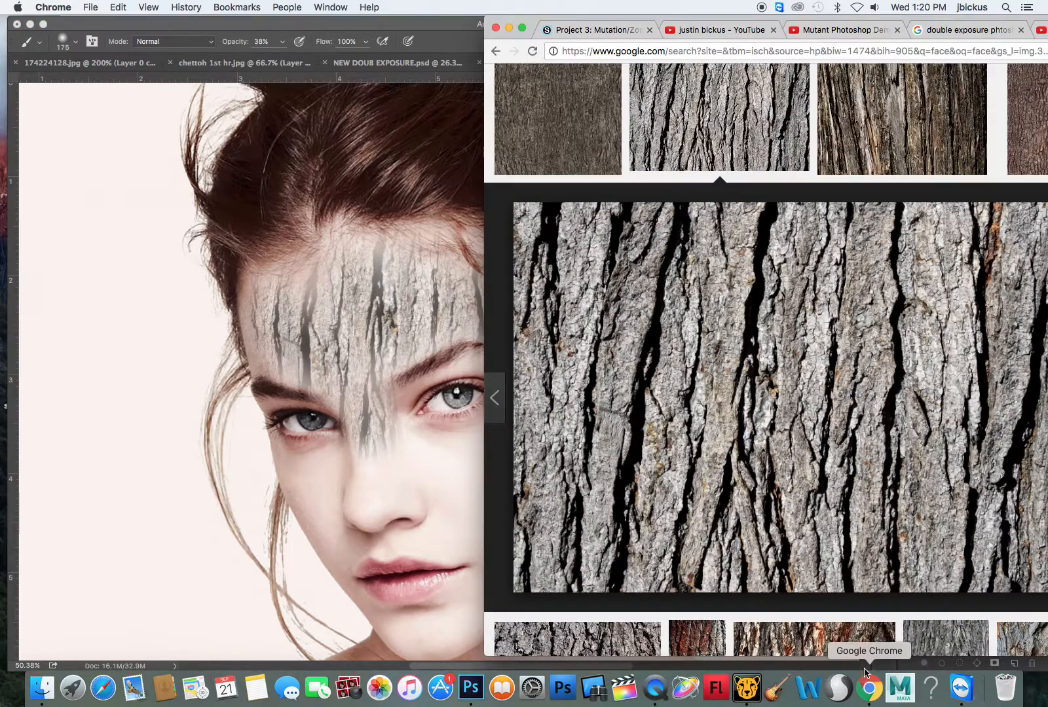
scroll(691, 169, up, 3)
click(674, 85)
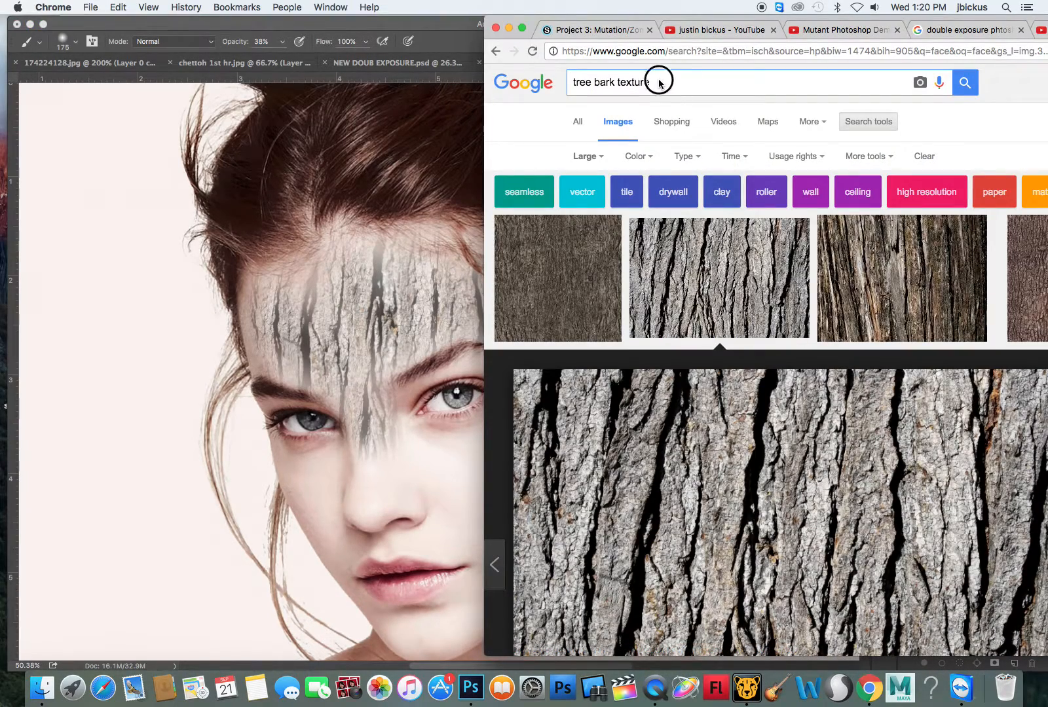
drag(616, 83, 541, 84)
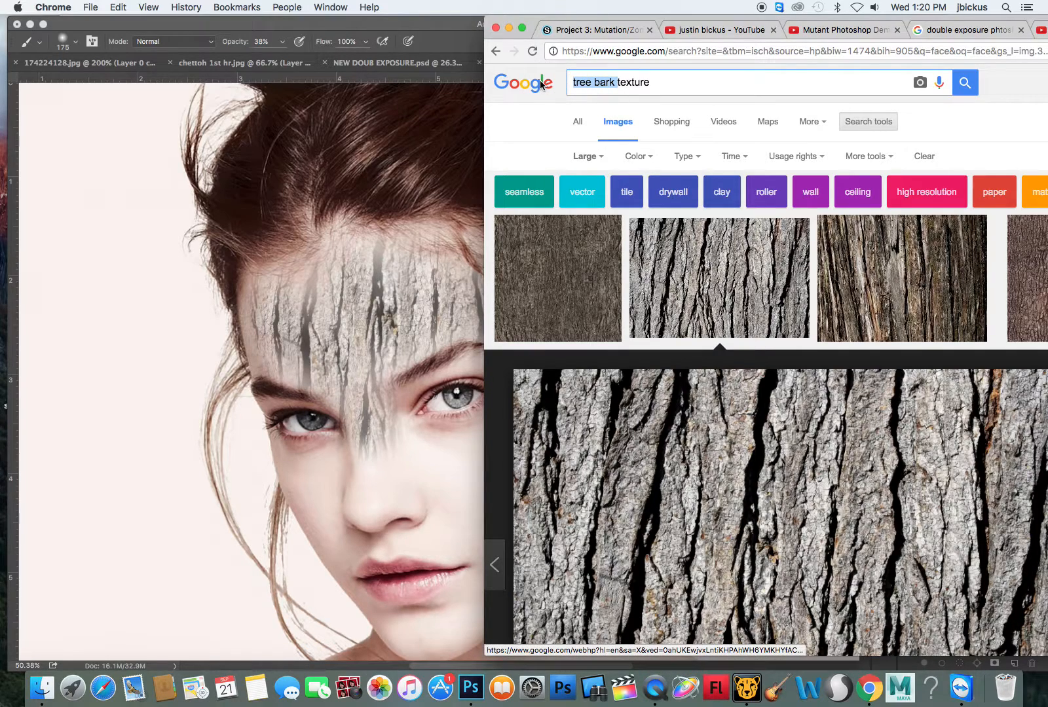
text(bee hive)
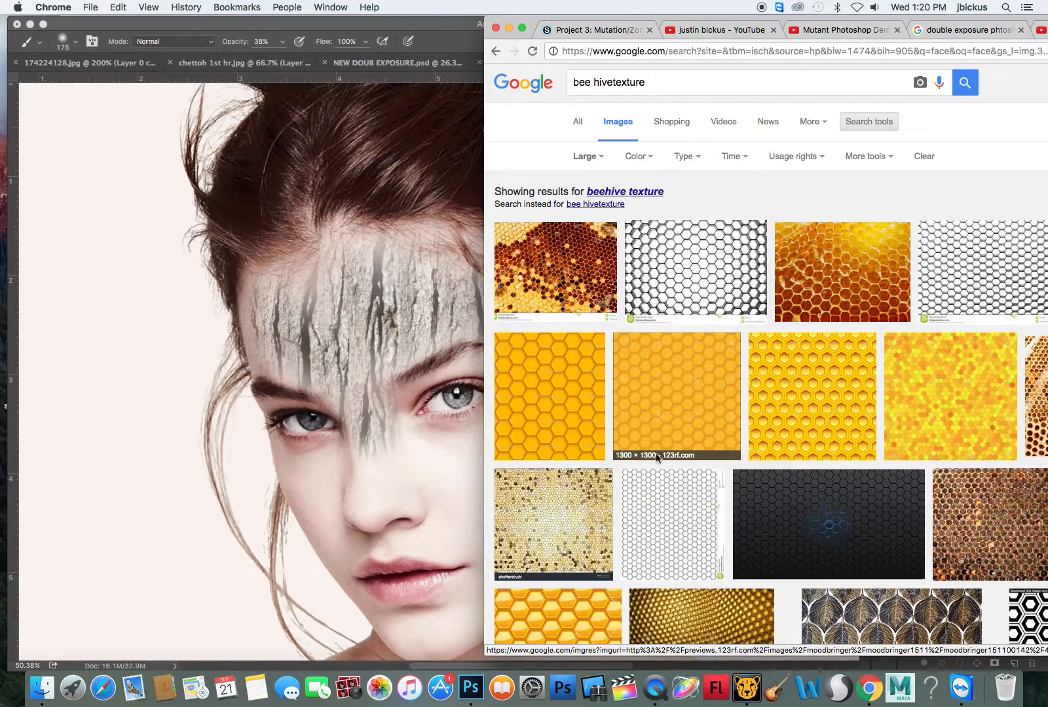
Bring the brown 2832 × 2128 honeycomb image filled with bees into the face document in Photoshop as a new layer.
click(610, 313)
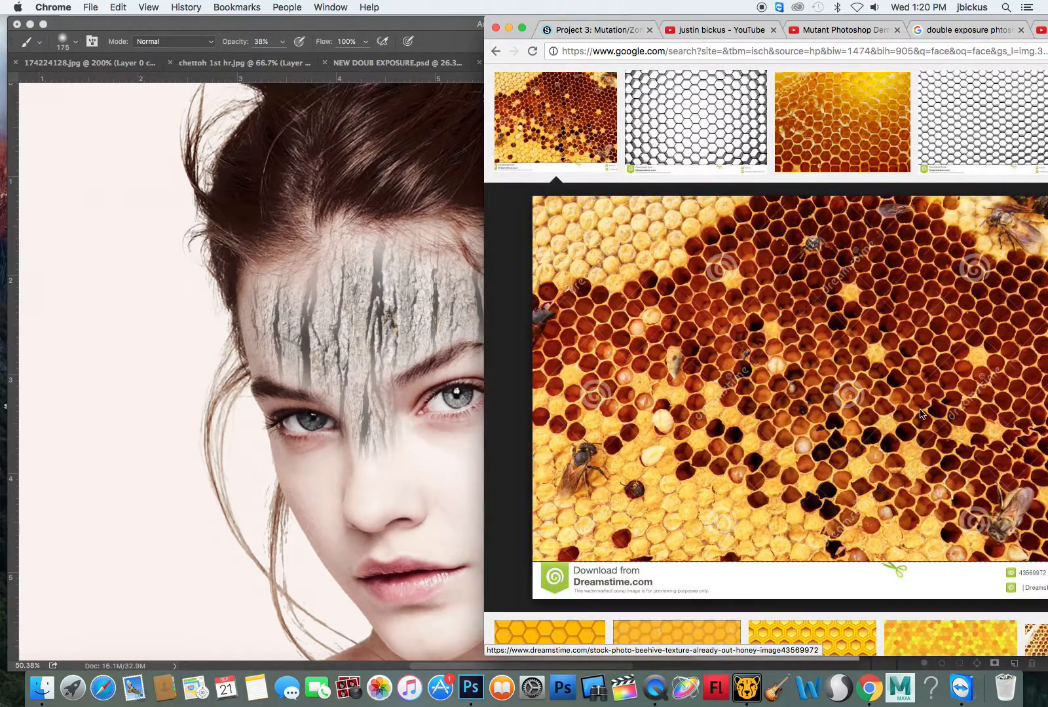
scroll(888, 430, down, 8)
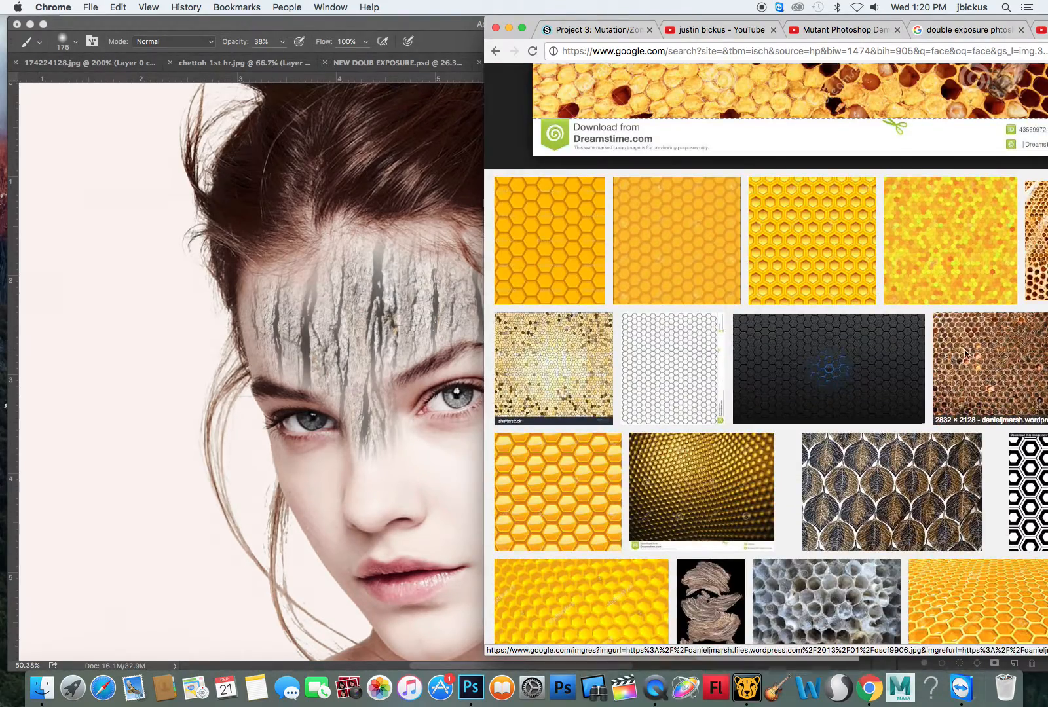
click(971, 359)
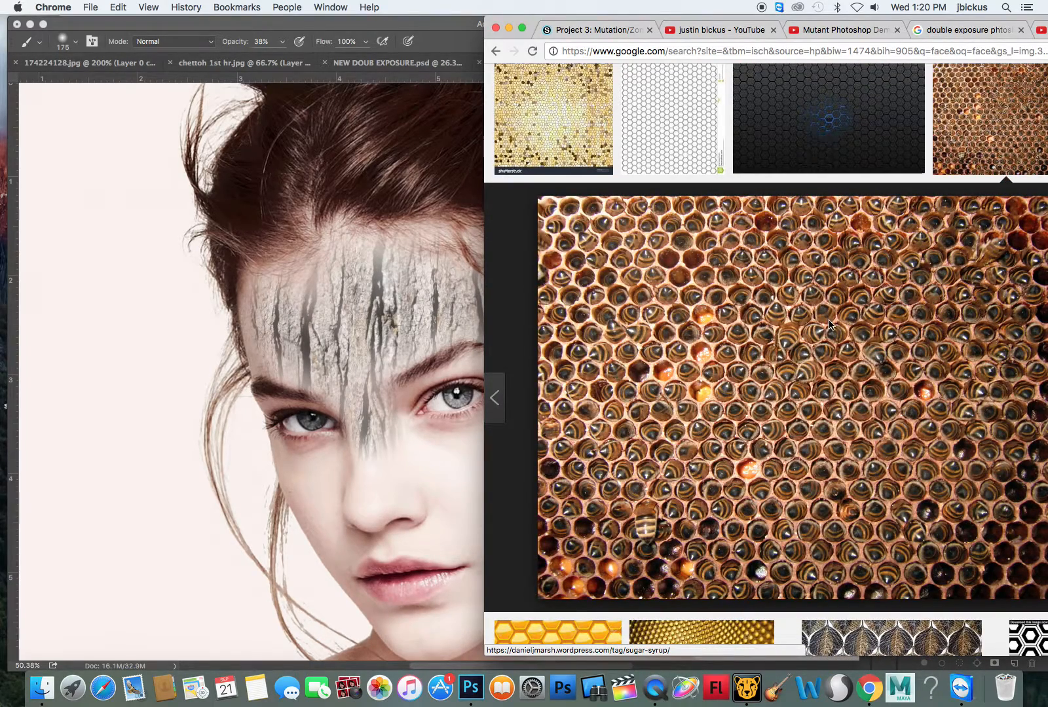
drag(830, 325, 293, 395)
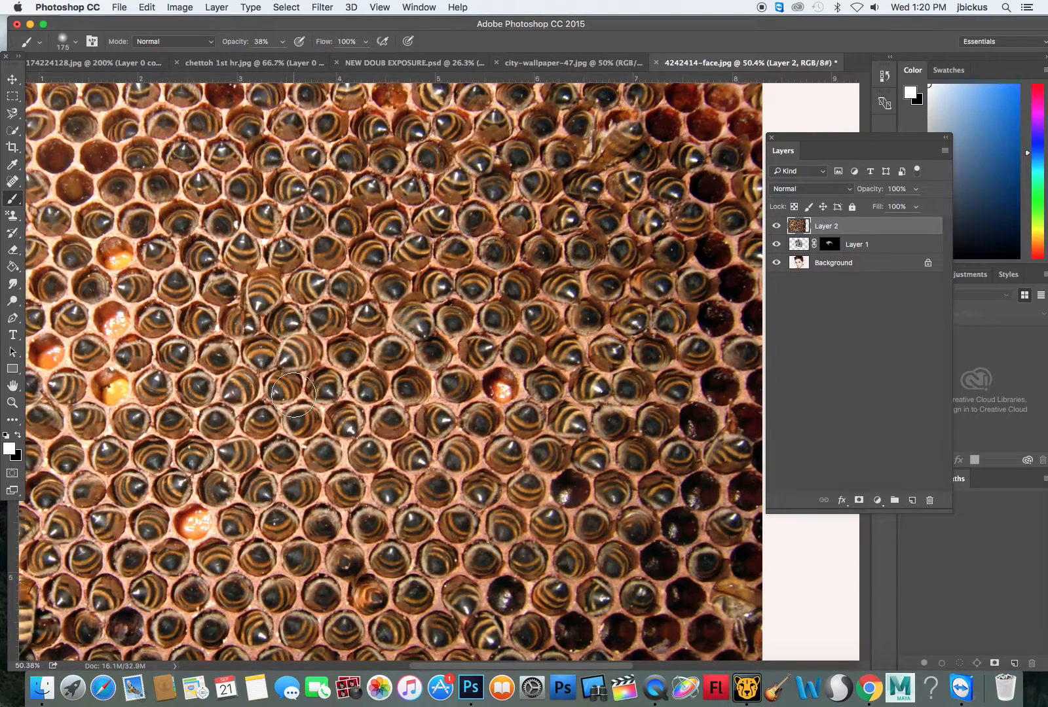
Scale the honeycomb layer down to roughly the width of the face and apply the transformation.
scroll(382, 429, down, 8)
scroll(442, 419, up, 2)
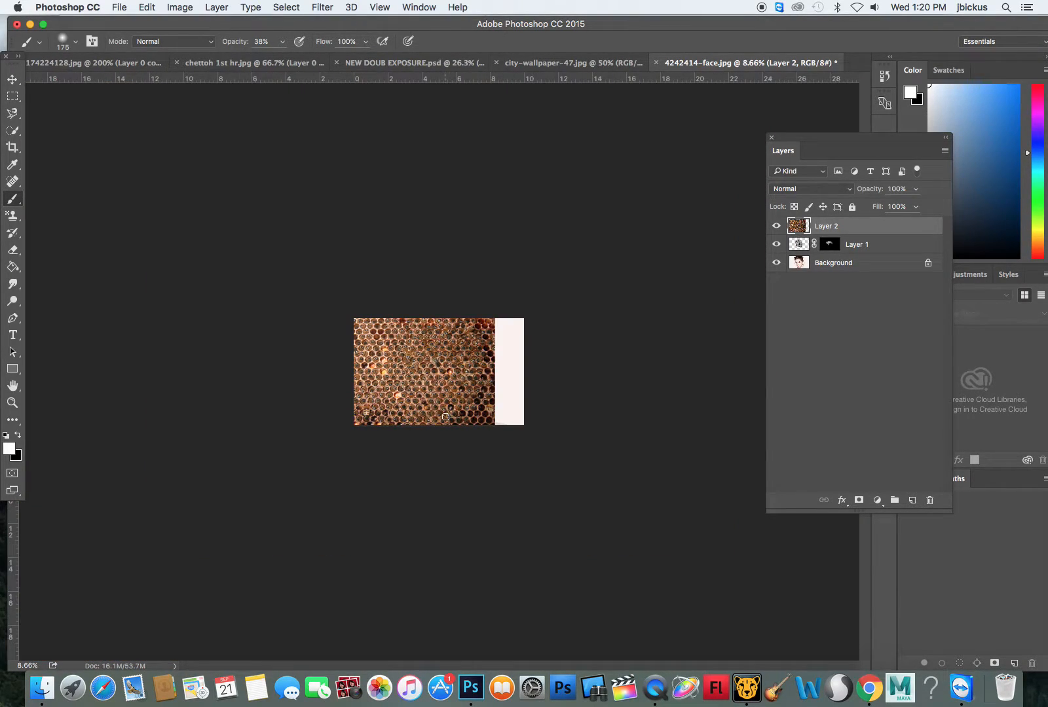
key(v)
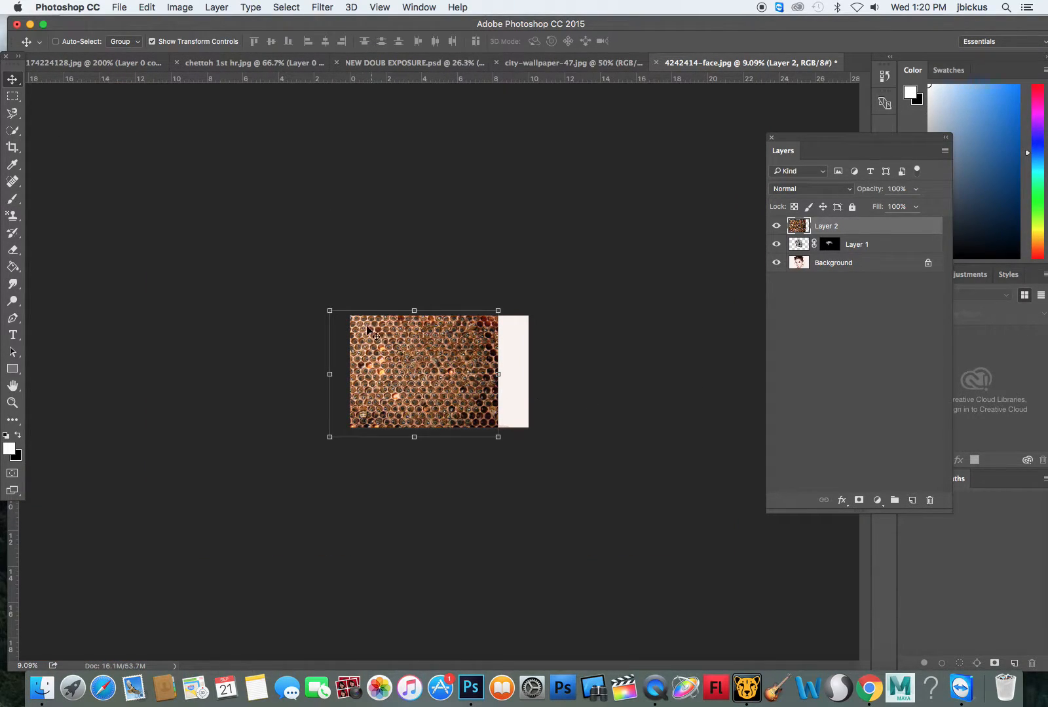
drag(328, 308, 459, 383)
key(Return)
scroll(454, 384, up, 8)
scroll(454, 384, down, 3)
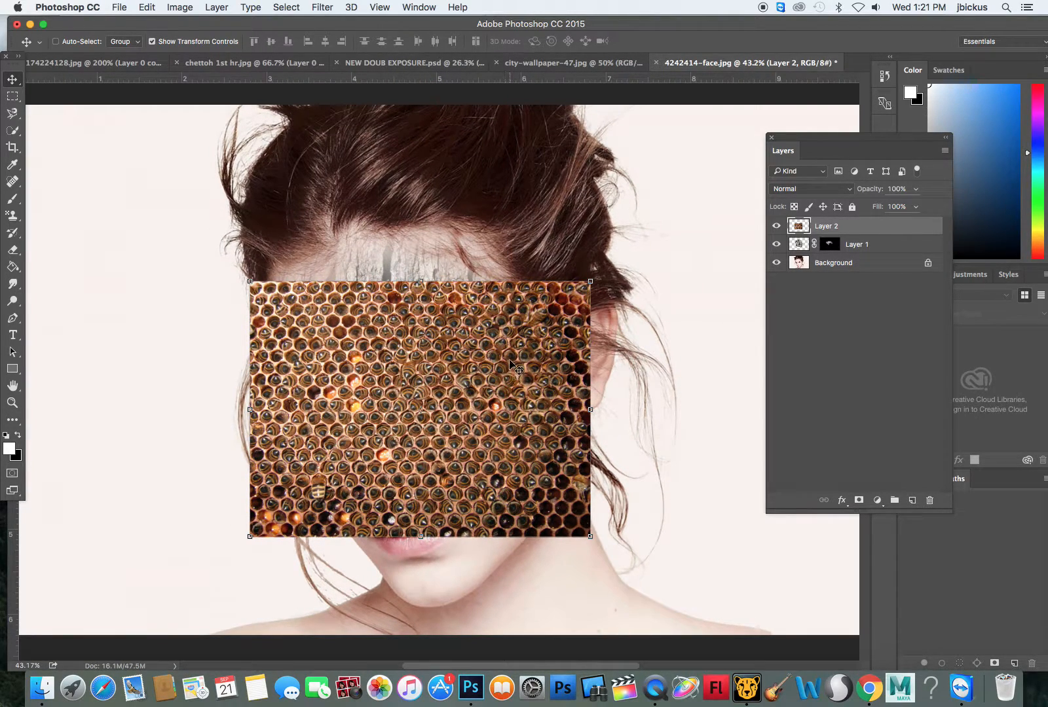
Rotate the honeycomb layer to about -51.4°, position it over the cheek on the ear side, and apply the transformation.
drag(604, 275, 452, 190)
drag(472, 357, 513, 368)
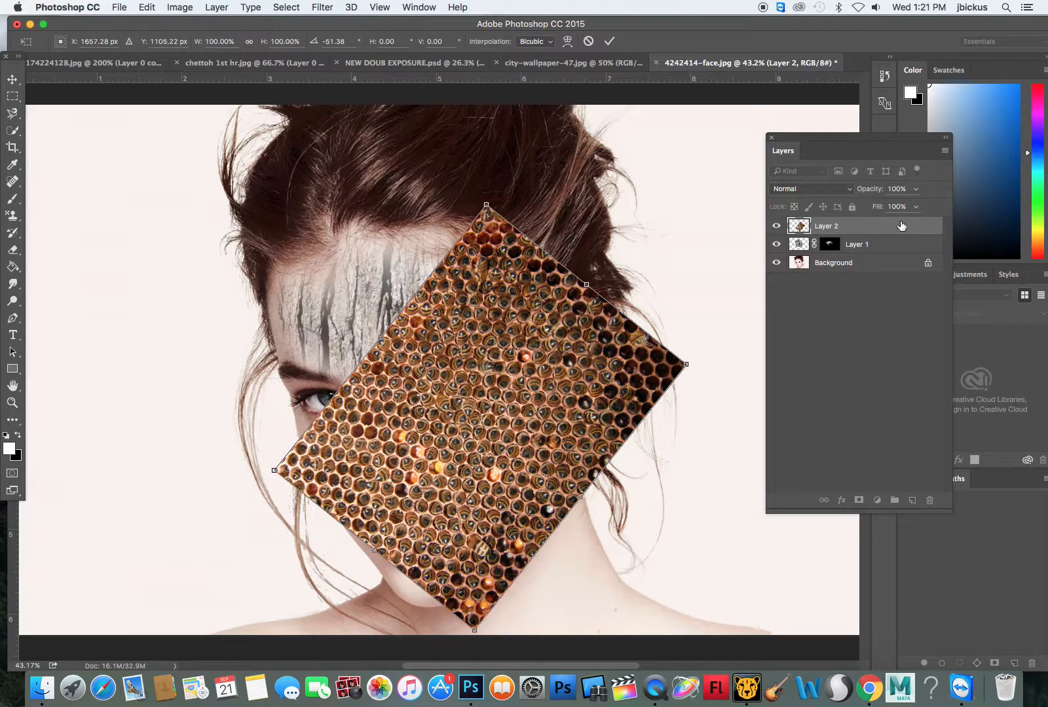
click(917, 190)
mouse_move(918, 205)
mouse_down()
mouse_move(891, 207)
mouse_move(914, 206)
mouse_up()
click(216, 8)
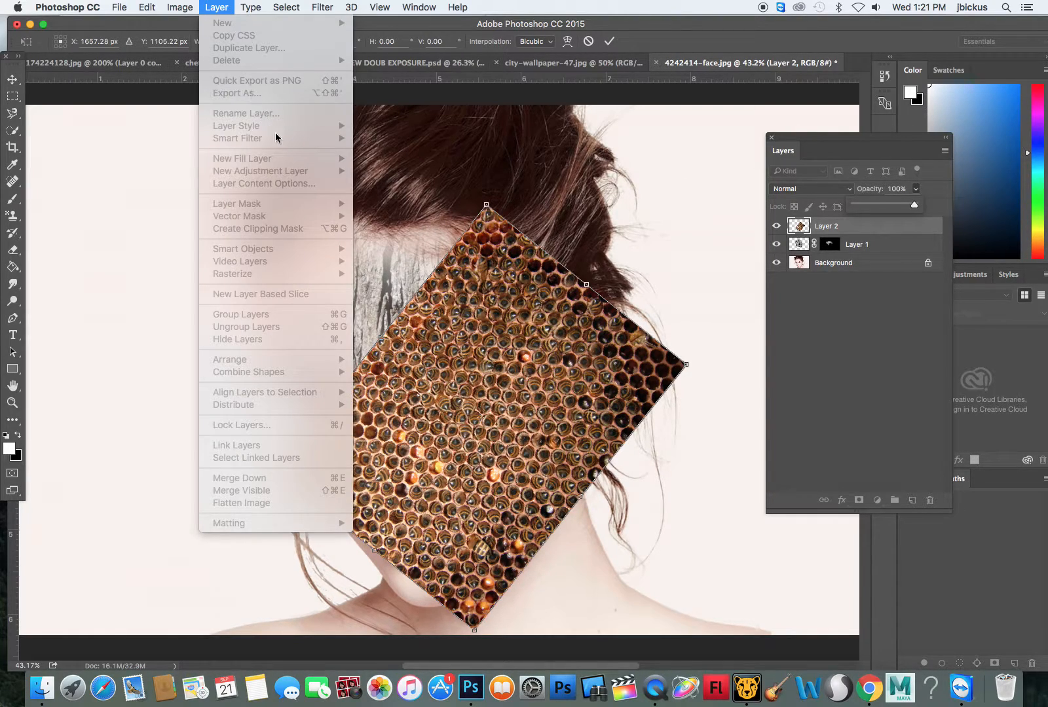
click(534, 251)
double_click(525, 332)
Add a layer mask that hides the entire honeycomb layer.
click(216, 7)
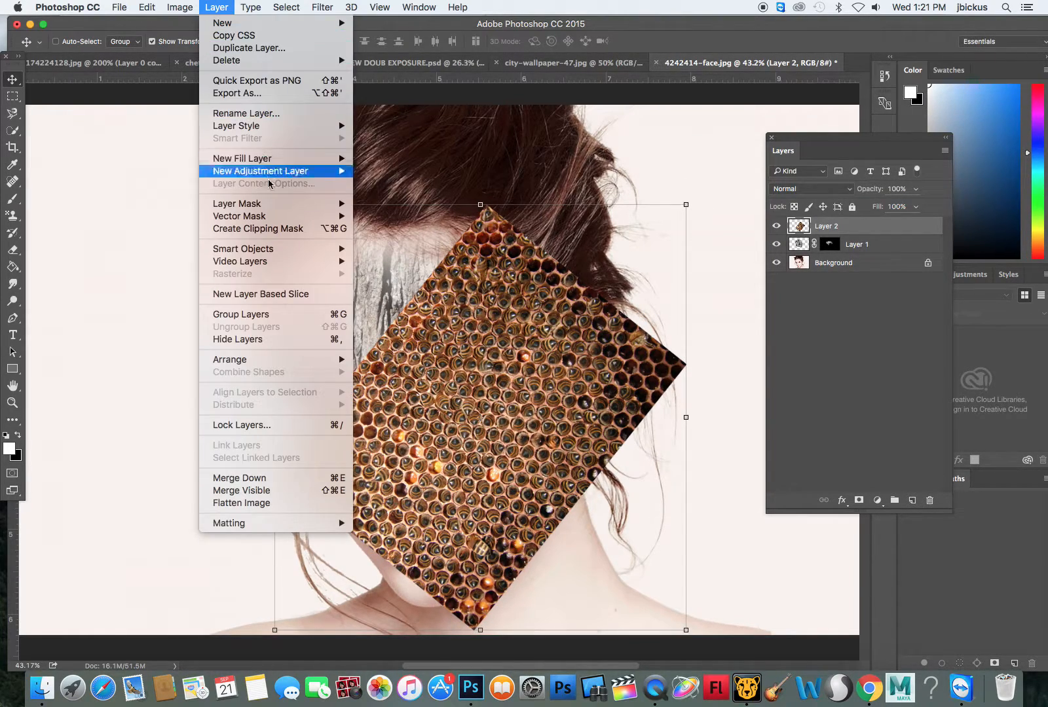
mouse_move(275, 204)
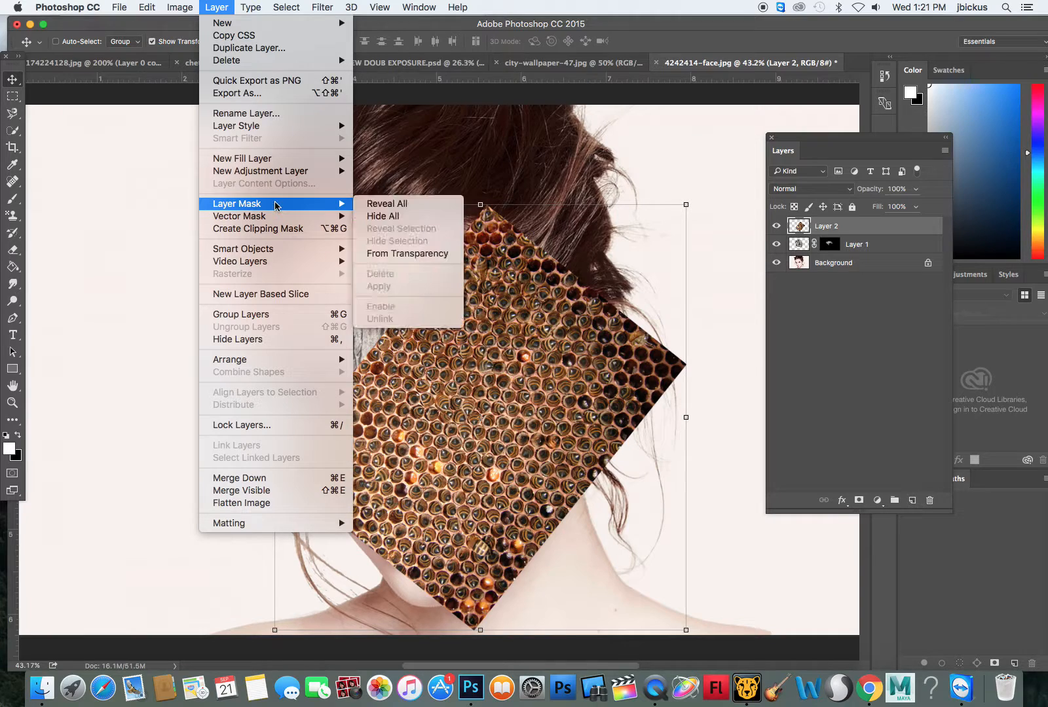
click(386, 218)
Paint white on the honeycomb mask to reveal the texture over the temple, around the eye and across the cheek, adjusting brush size.
click(11, 199)
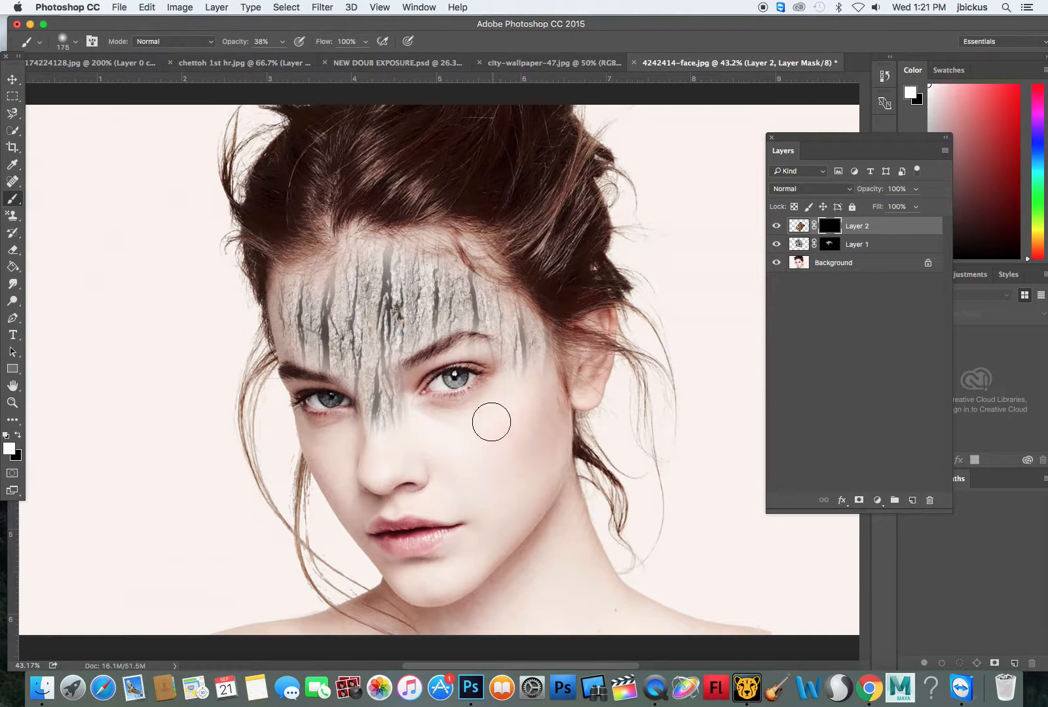
key(bracketright)
key(bracketright)
mouse_move(515, 479)
mouse_down()
mouse_move(534, 396)
mouse_move(512, 318)
mouse_up()
key(bracketright)
mouse_move(510, 416)
mouse_down()
mouse_move(476, 435)
mouse_move(449, 434)
mouse_move(408, 420)
mouse_move(393, 392)
mouse_move(489, 467)
mouse_move(466, 465)
mouse_move(493, 490)
mouse_move(485, 524)
mouse_move(467, 492)
mouse_move(438, 503)
mouse_up()
key(bracketleft)
key(bracketleft)
key(bracketleft)
key(bracketleft)
key(bracketleft)
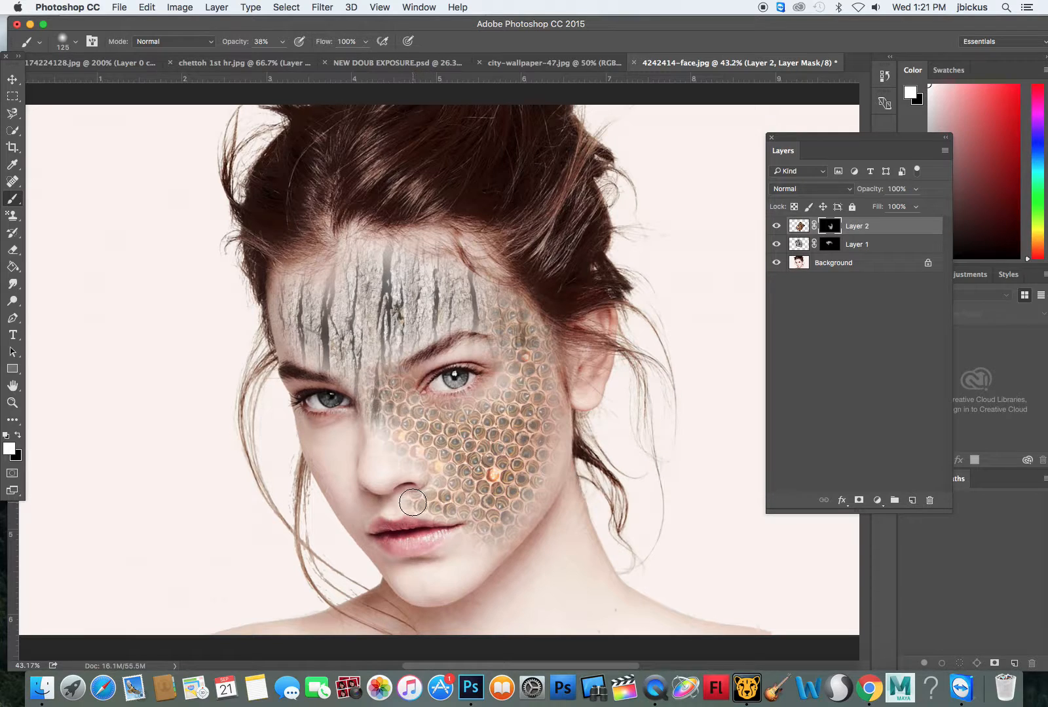
Extend the revealed honeycomb along the cheek's outer edge and jawline with a 175 px brush.
key(bracketright)
mouse_move(479, 544)
mouse_down()
mouse_move(453, 581)
mouse_move(469, 549)
mouse_up()
click(469, 550)
mouse_move(549, 419)
mouse_down()
mouse_move(543, 473)
mouse_move(474, 552)
mouse_up()
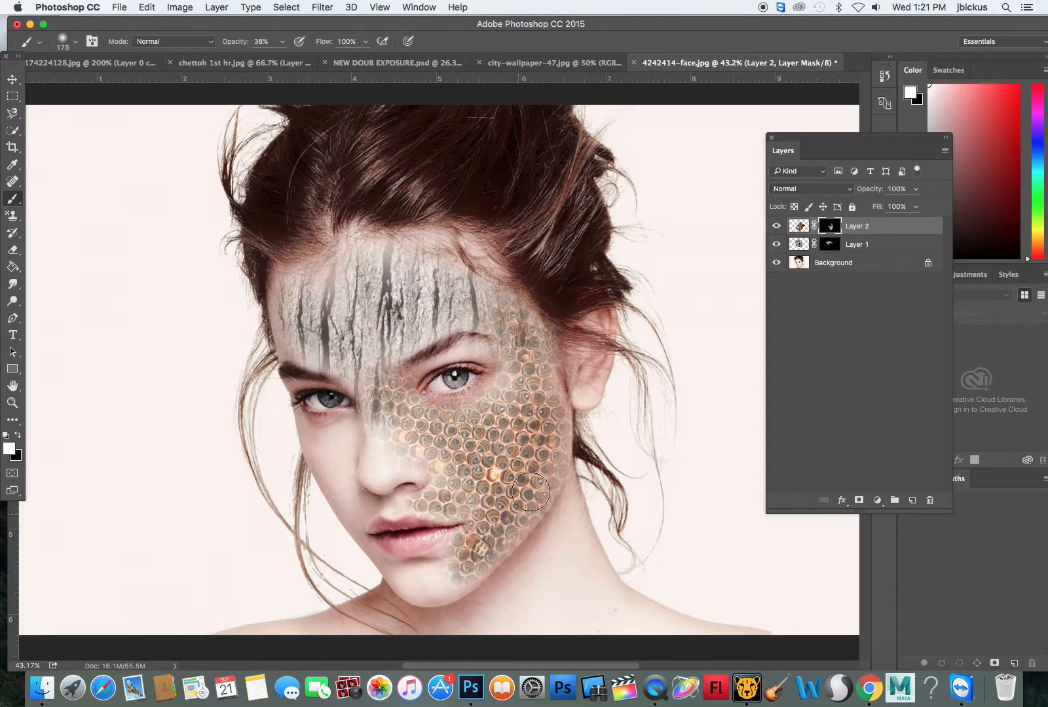
Extend the revealed honeycomb up the temple to the hairline, and mask out the excess at the hairline with black.
mouse_move(548, 482)
mouse_down()
mouse_move(538, 343)
mouse_move(494, 280)
mouse_move(440, 237)
mouse_move(455, 248)
mouse_up()
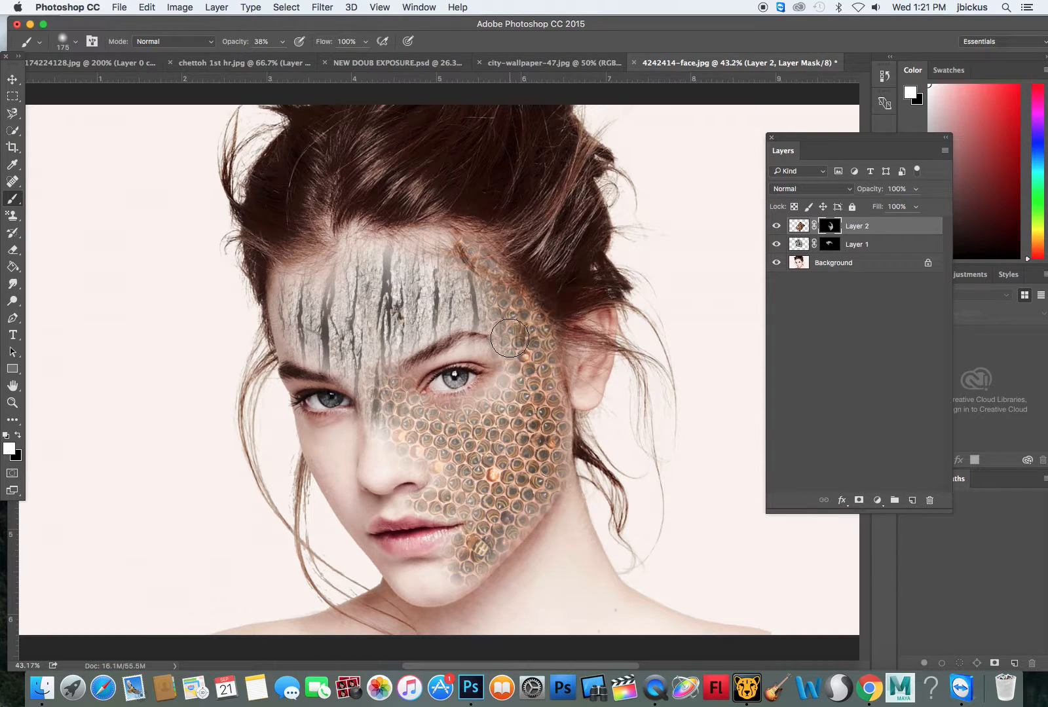
drag(447, 246, 390, 251)
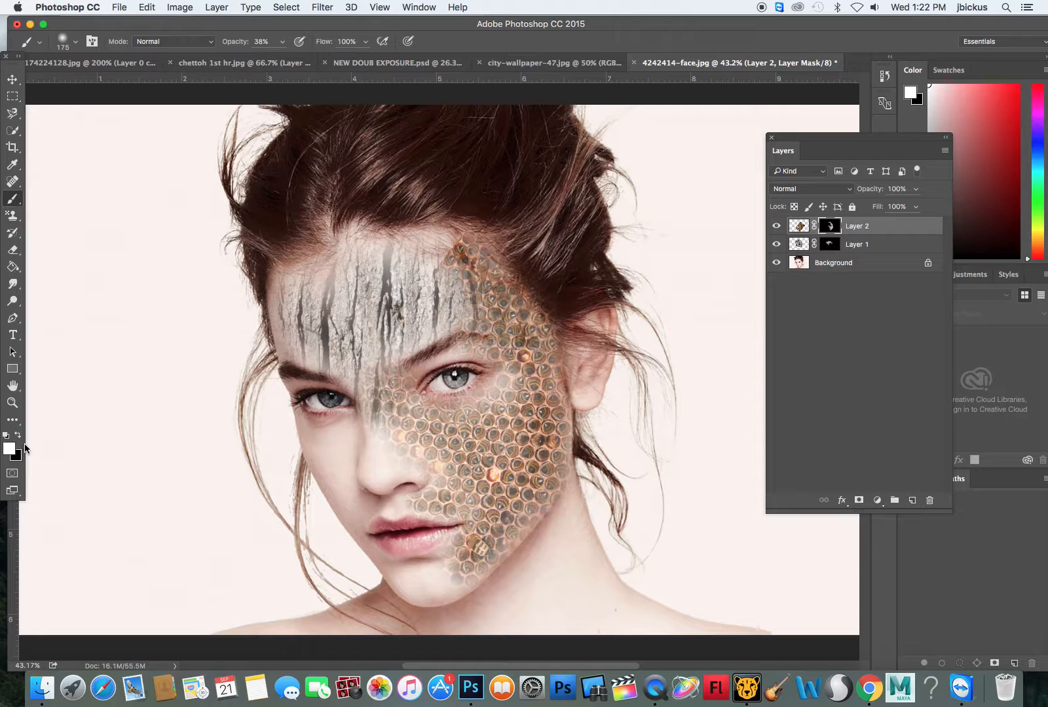
key(x)
drag(456, 249, 460, 238)
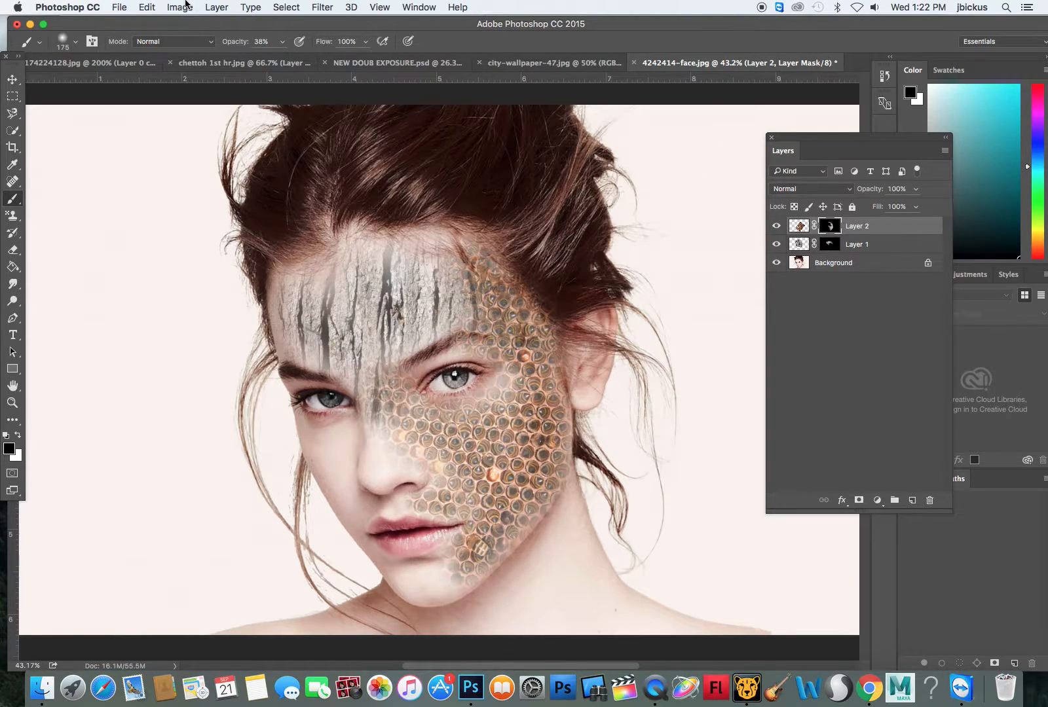
Add a Brightness/Contrast adjustment layer above the honeycomb layer with brightness -5 and contrast 55.
click(213, 5)
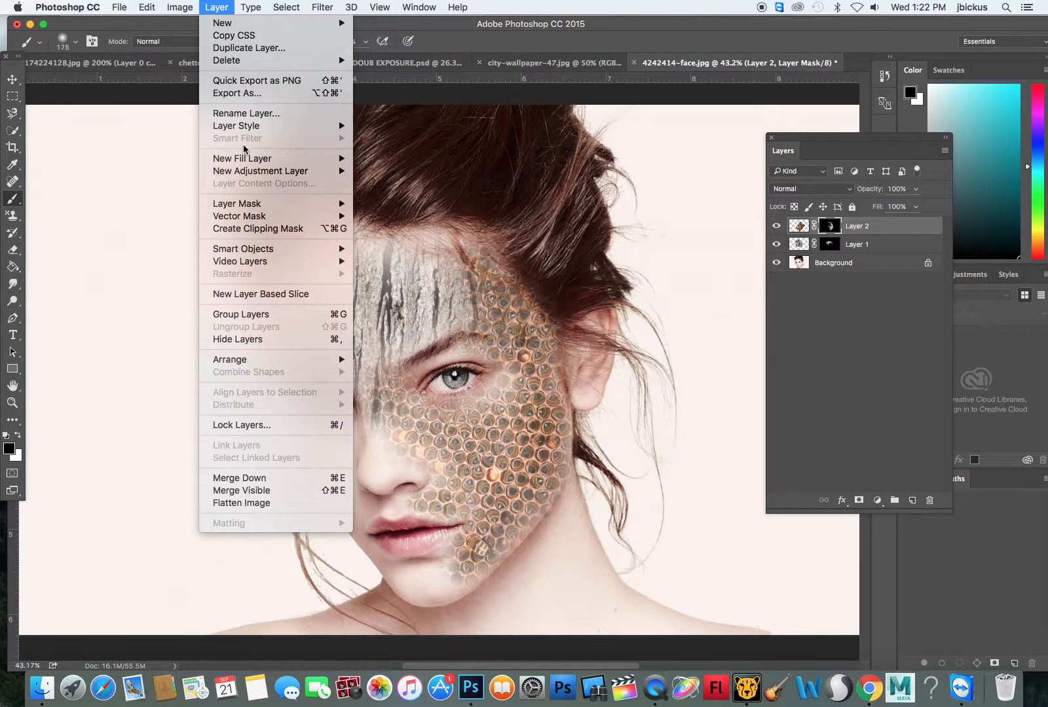
mouse_move(248, 169)
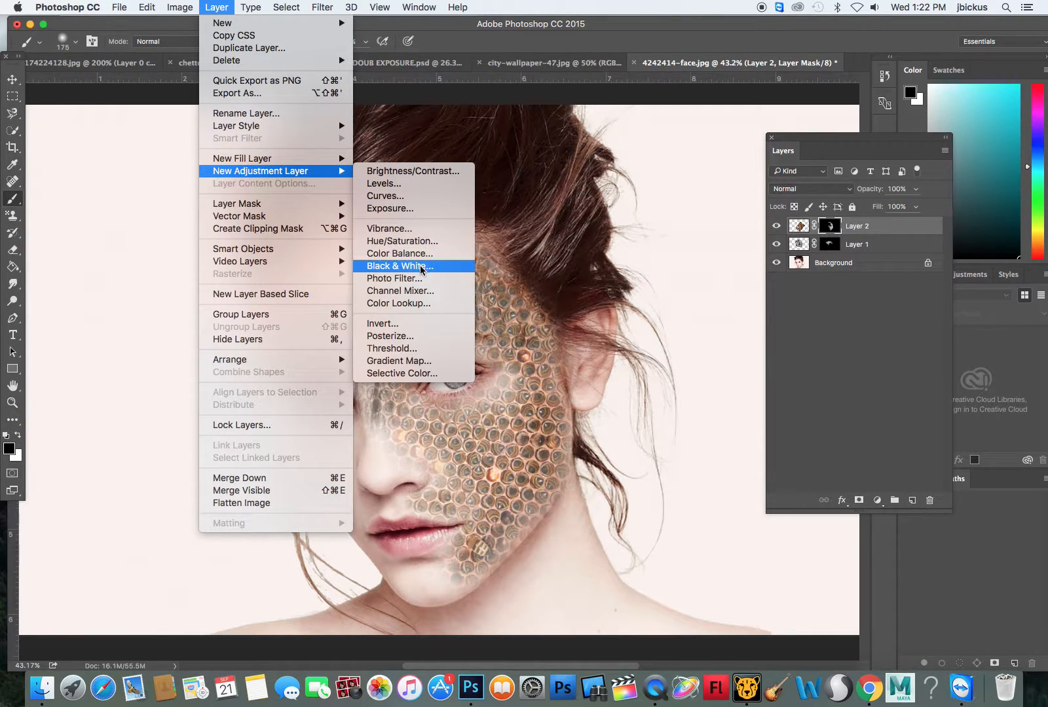
click(413, 171)
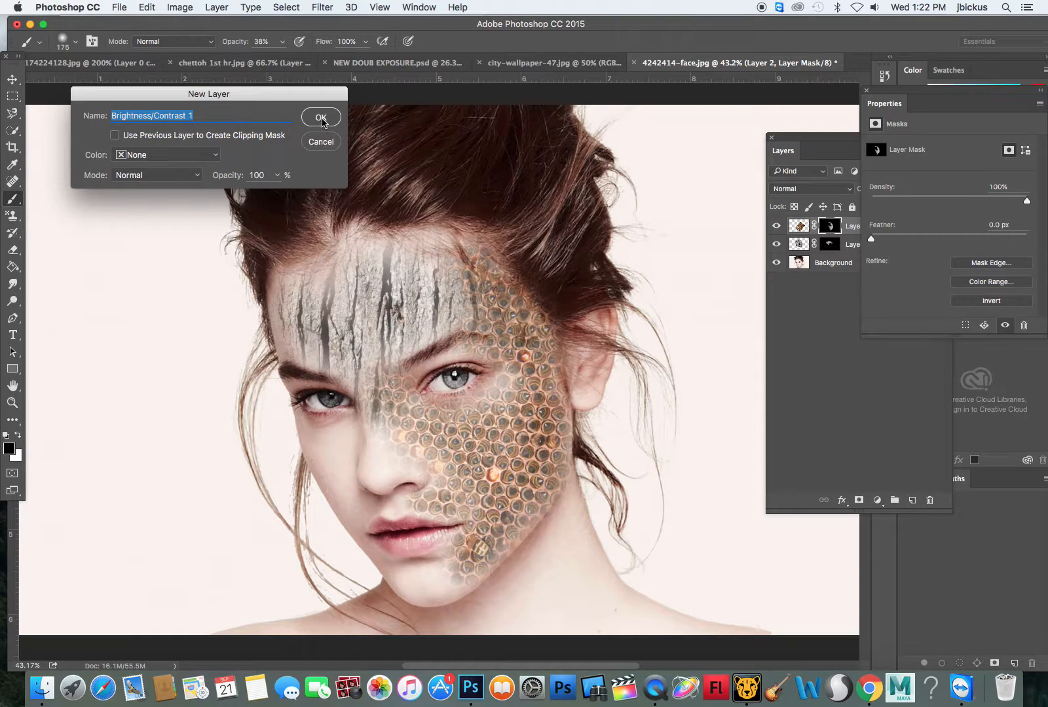
click(321, 118)
drag(950, 207, 992, 205)
drag(938, 181, 947, 180)
click(834, 238)
drag(834, 237, 830, 263)
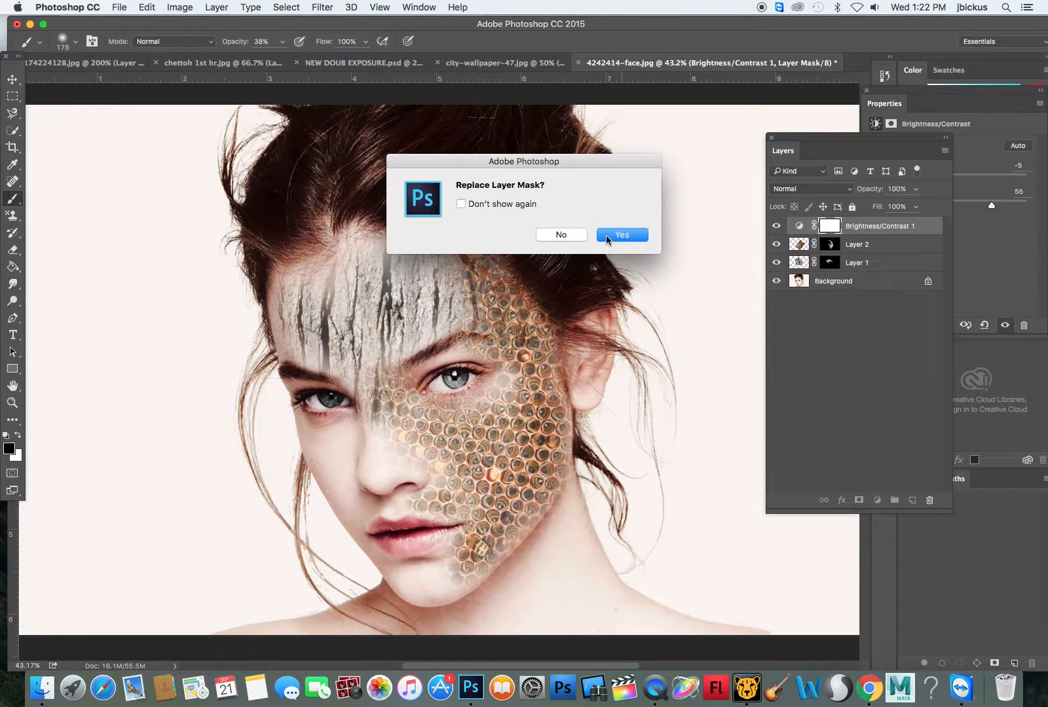
click(574, 235)
mouse_move(801, 229)
mouse_down()
mouse_move(795, 273)
mouse_move(804, 226)
mouse_up()
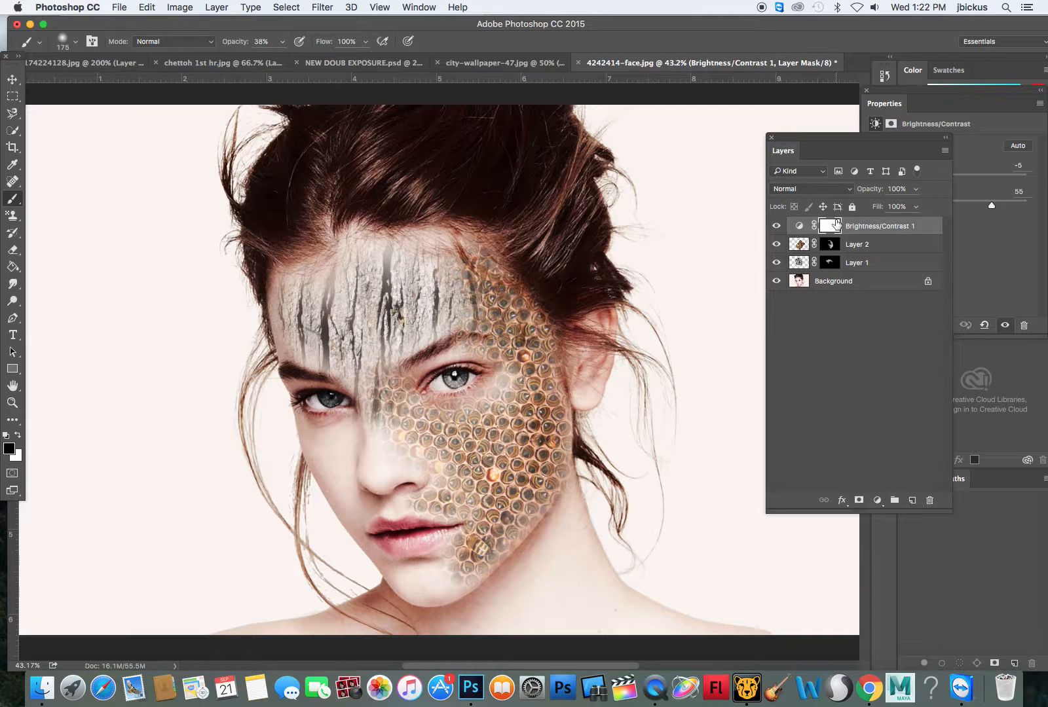
Toggle the Brightness/Contrast adjustment layer's visibility to compare the image with and without it.
click(778, 227)
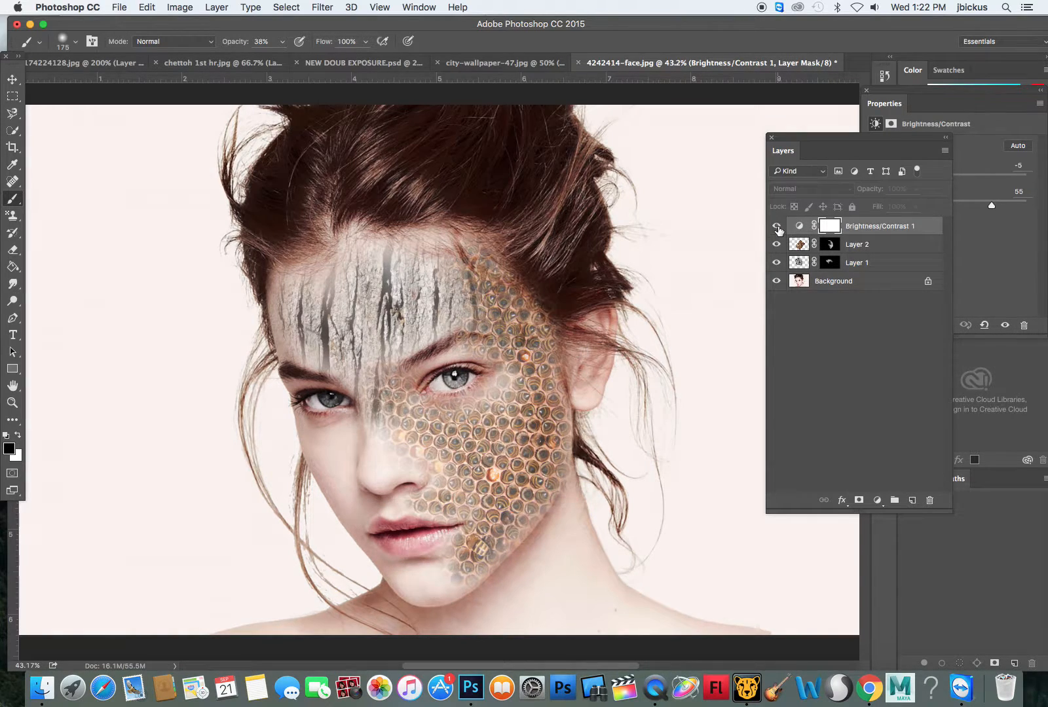
click(777, 226)
click(777, 227)
click(777, 227)
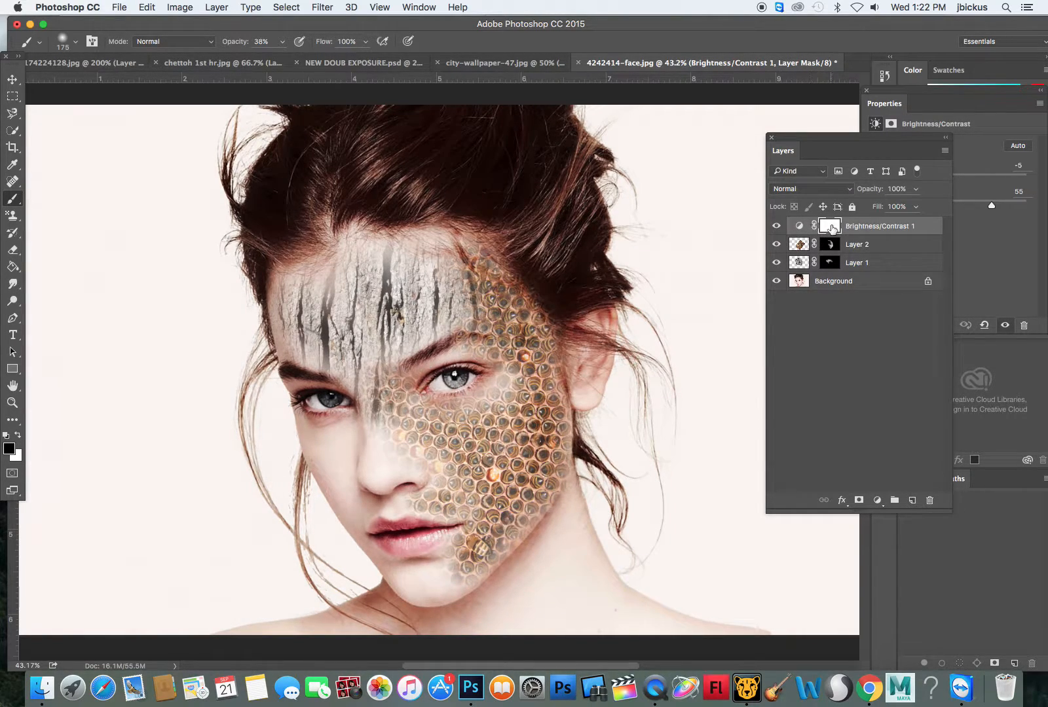
click(801, 249)
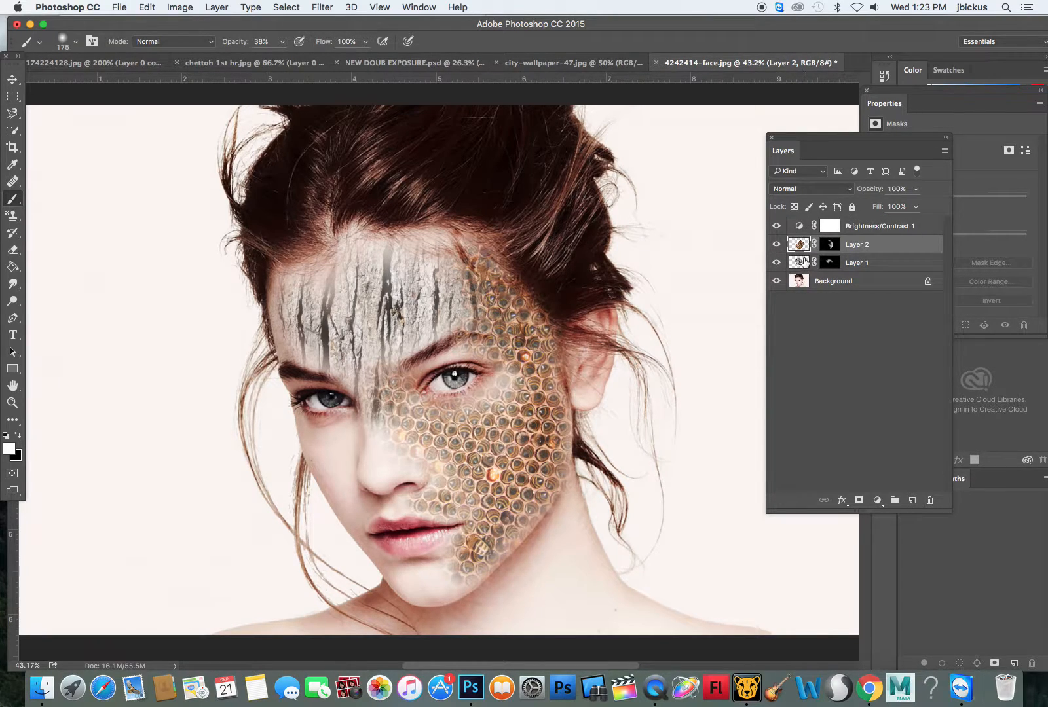
click(831, 228)
click(778, 227)
click(777, 228)
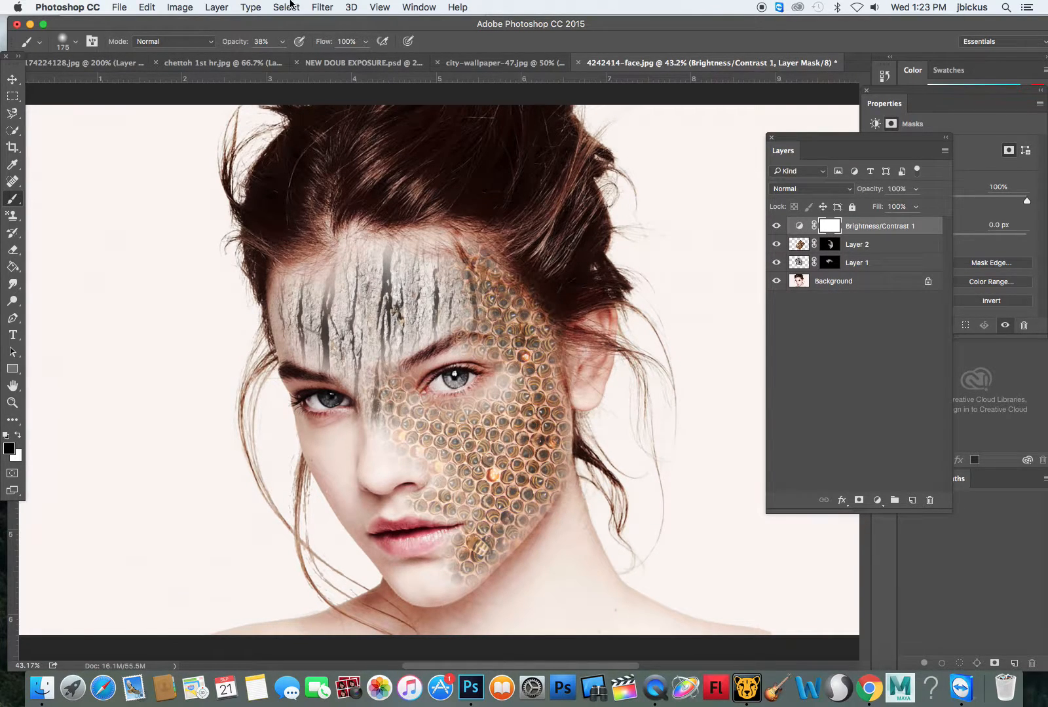
Add a Hue/Saturation adjustment layer with hue +23, saturation +36 and lightness -1.
click(217, 8)
mouse_move(312, 172)
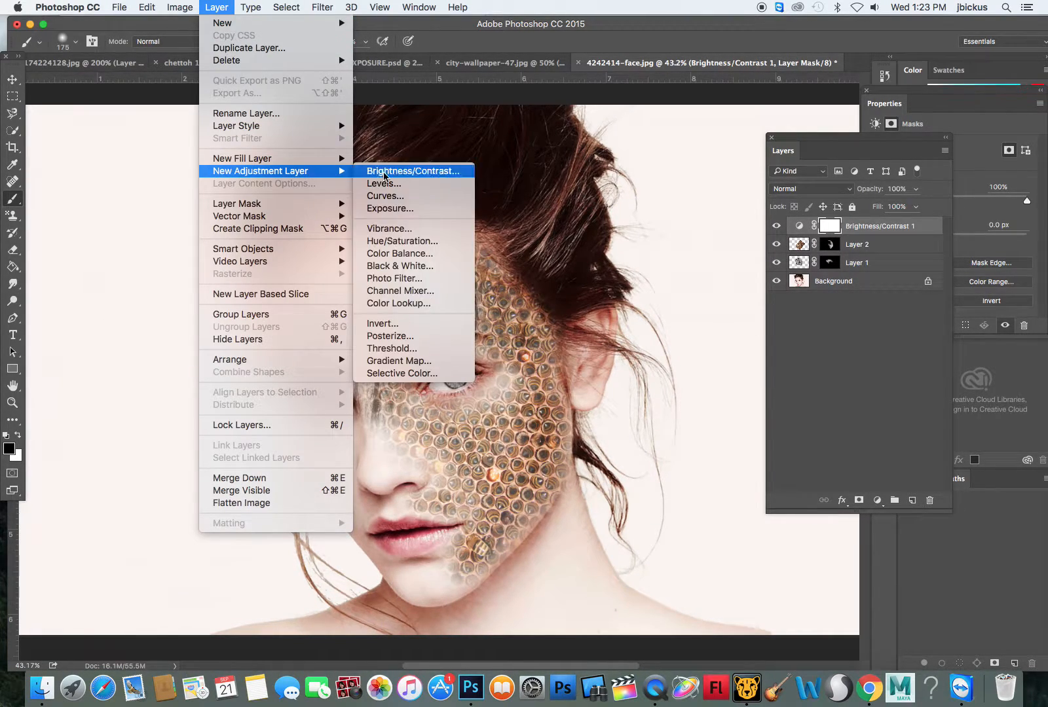
click(411, 239)
click(321, 114)
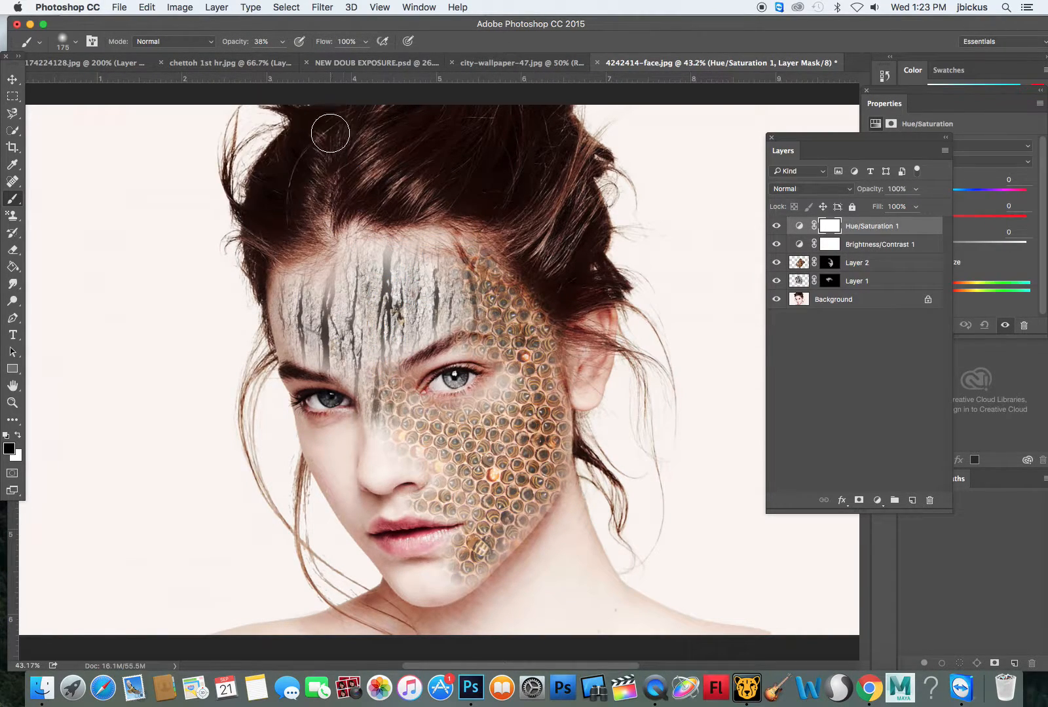
drag(865, 152, 743, 112)
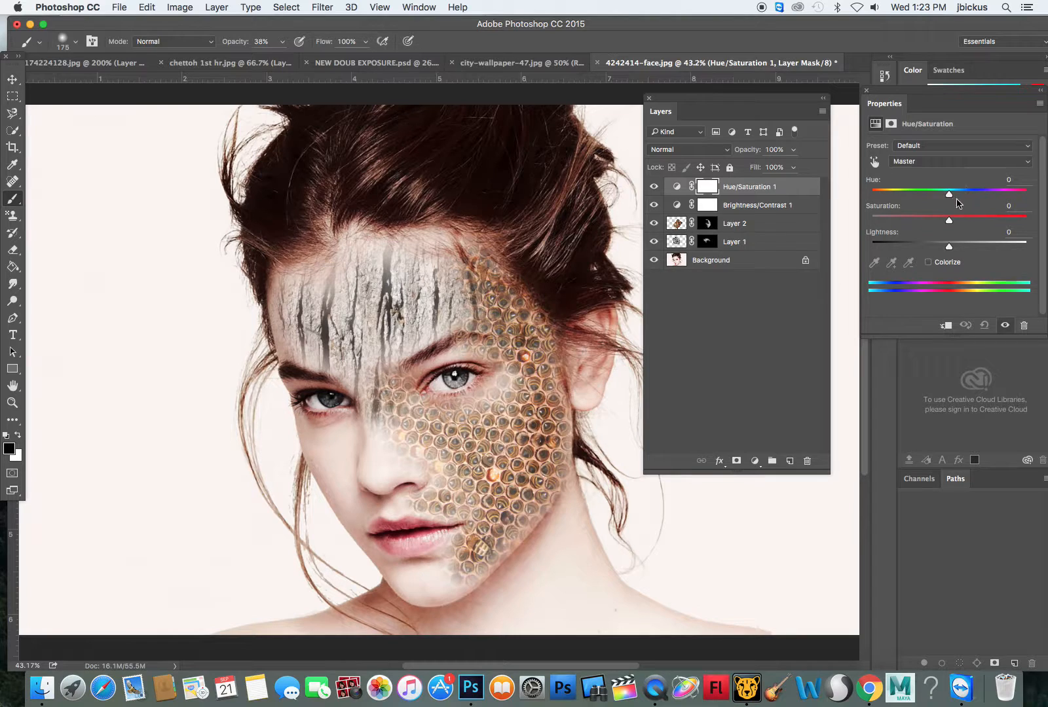
drag(949, 196, 950, 247)
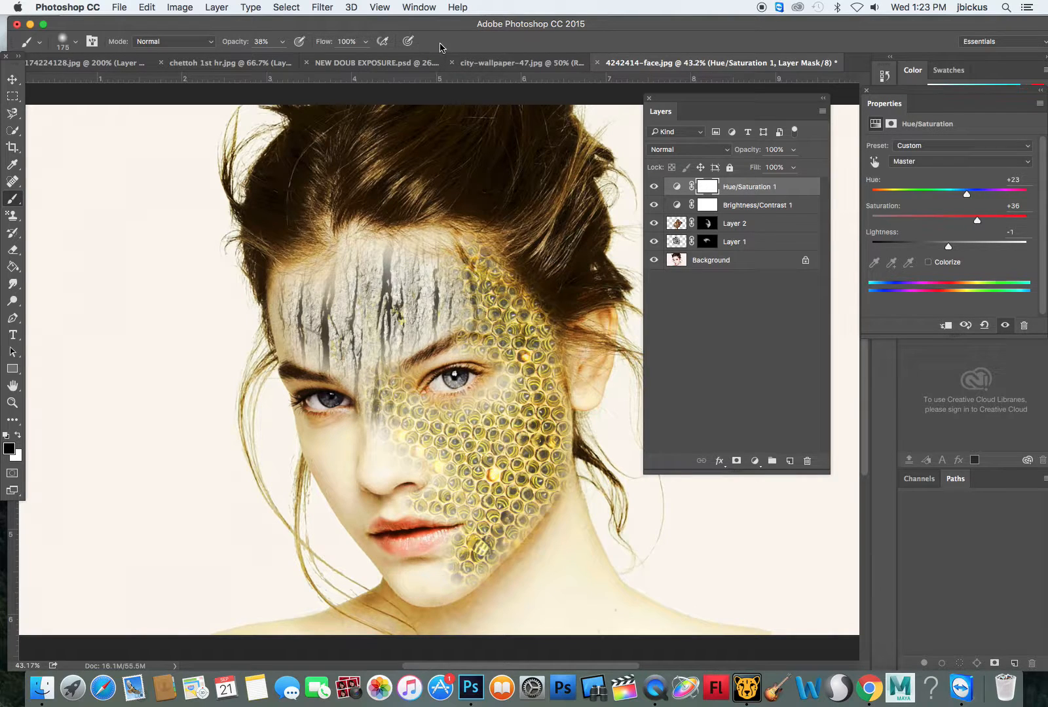
Add a Gradient Map adjustment layer on top and apply the black-to-white preset gradient.
click(169, 7)
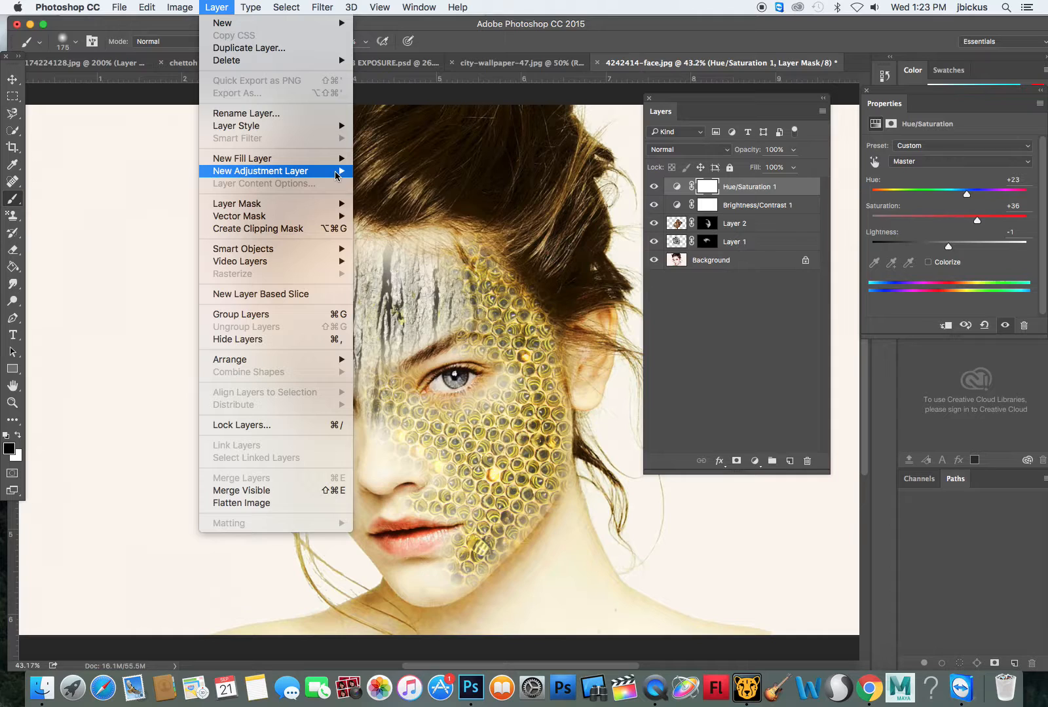
mouse_move(336, 176)
click(401, 362)
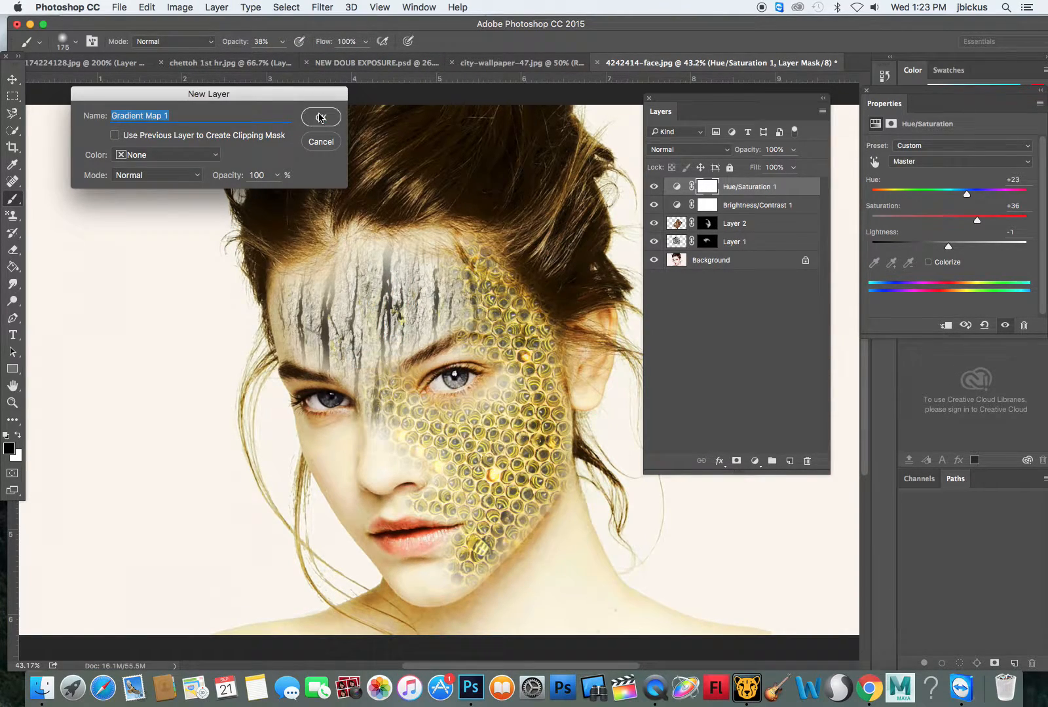
click(321, 117)
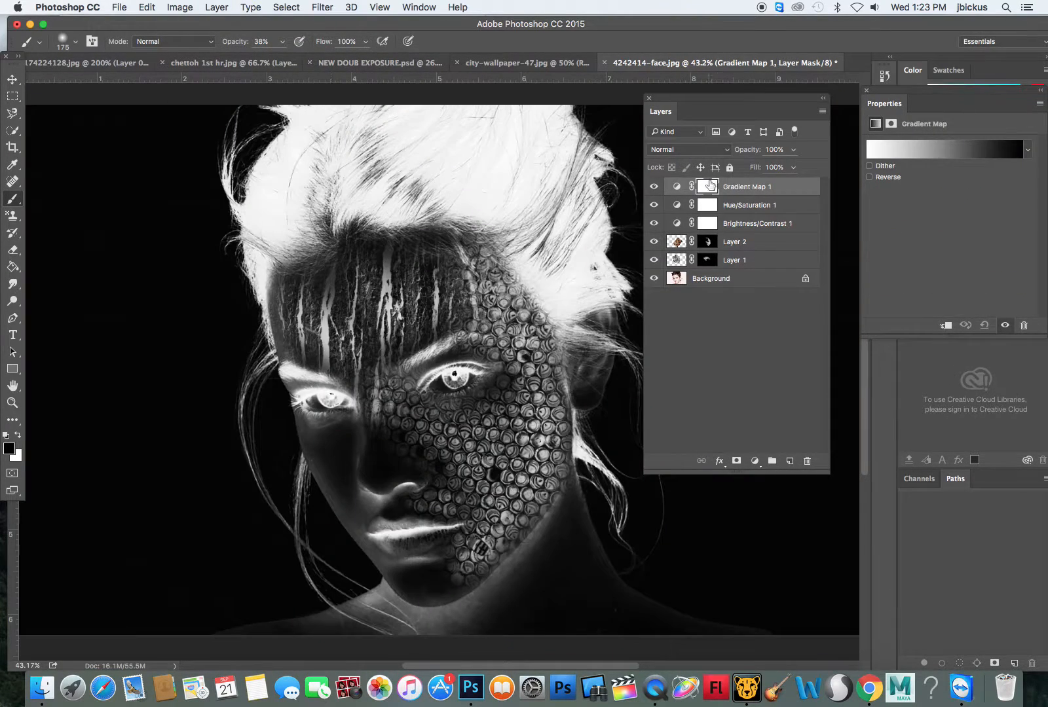
click(889, 157)
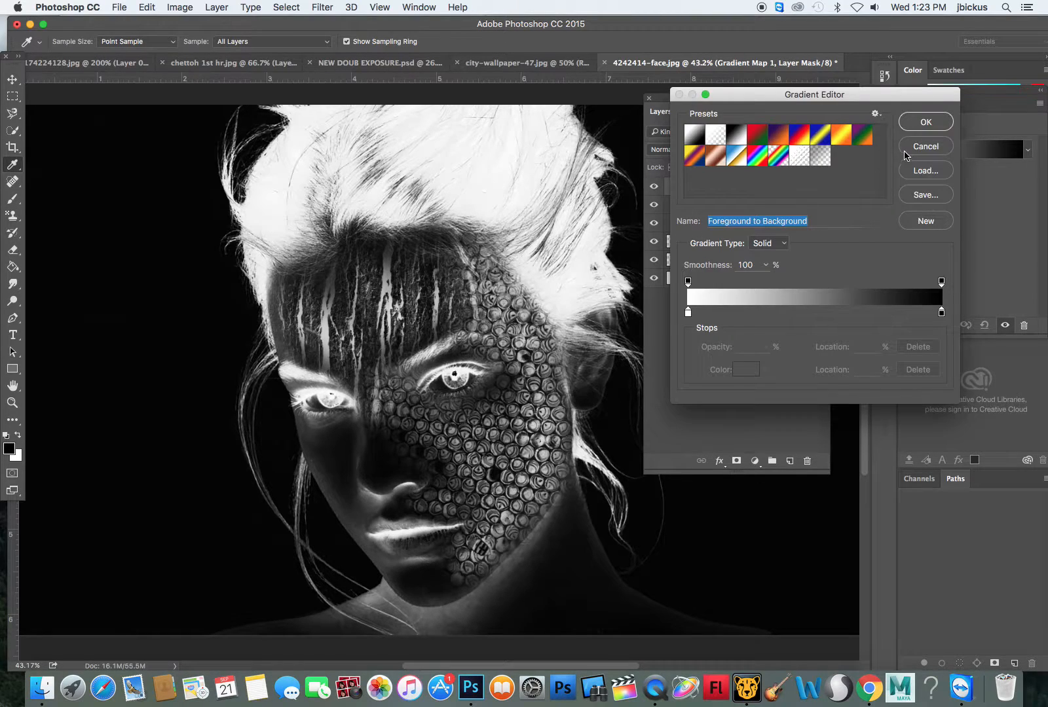
click(735, 142)
Set the gradient's black stop to green 2ac11e and accept the green-to-white gradient.
click(688, 319)
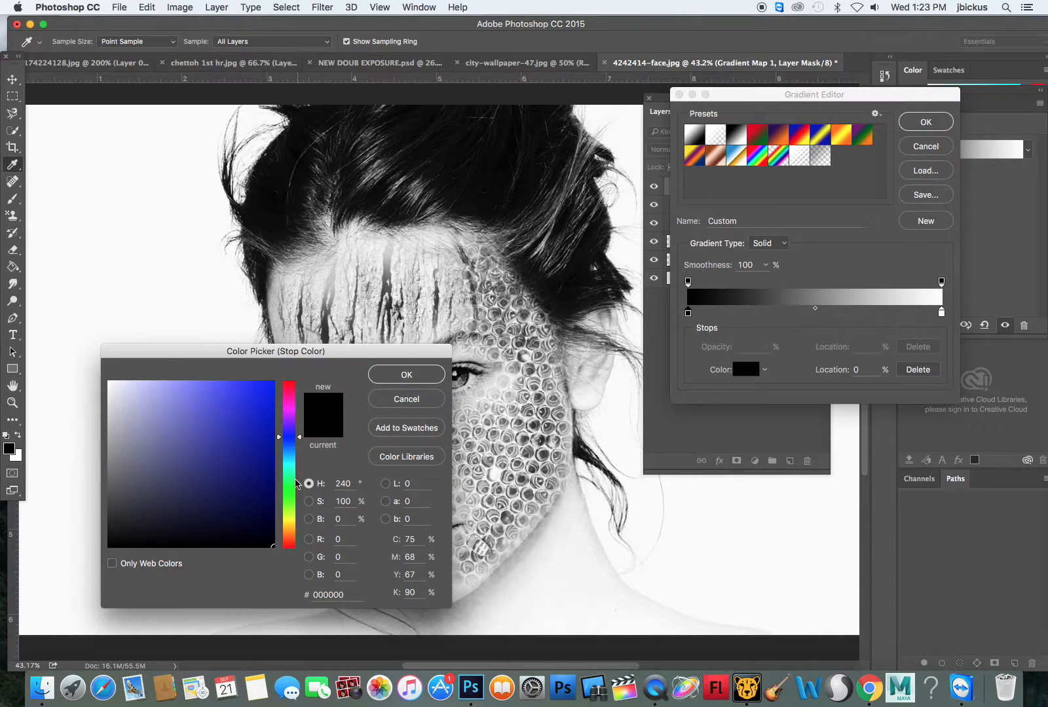
drag(298, 482, 289, 494)
mouse_move(265, 452)
mouse_down()
mouse_move(251, 438)
mouse_move(226, 461)
mouse_move(249, 422)
mouse_up()
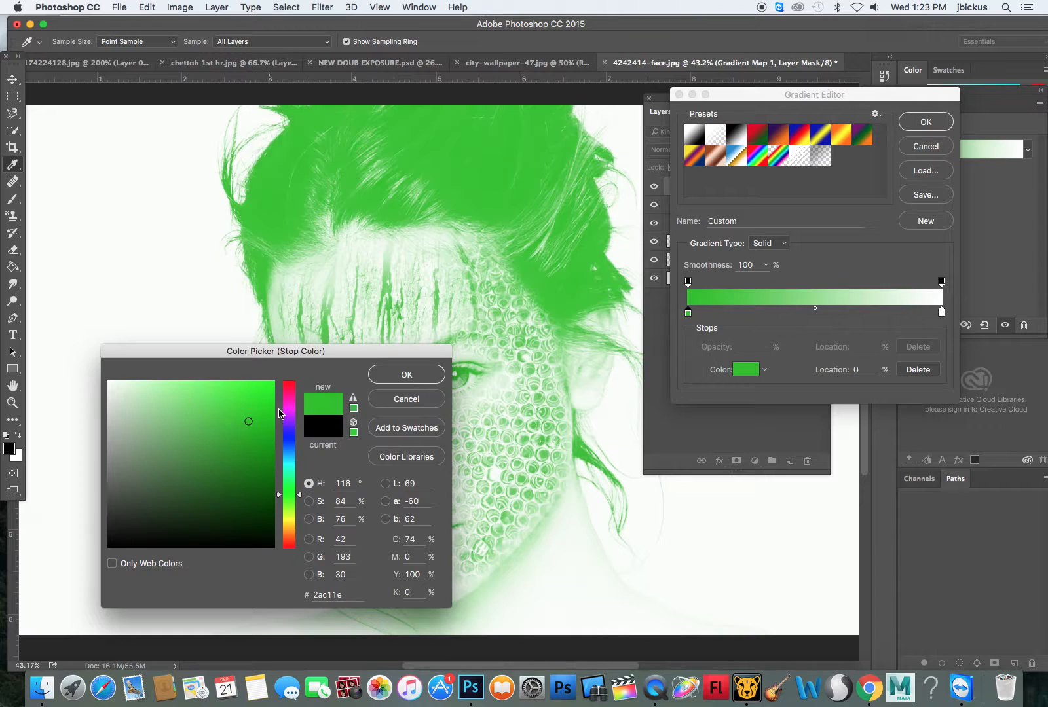
click(407, 375)
click(916, 127)
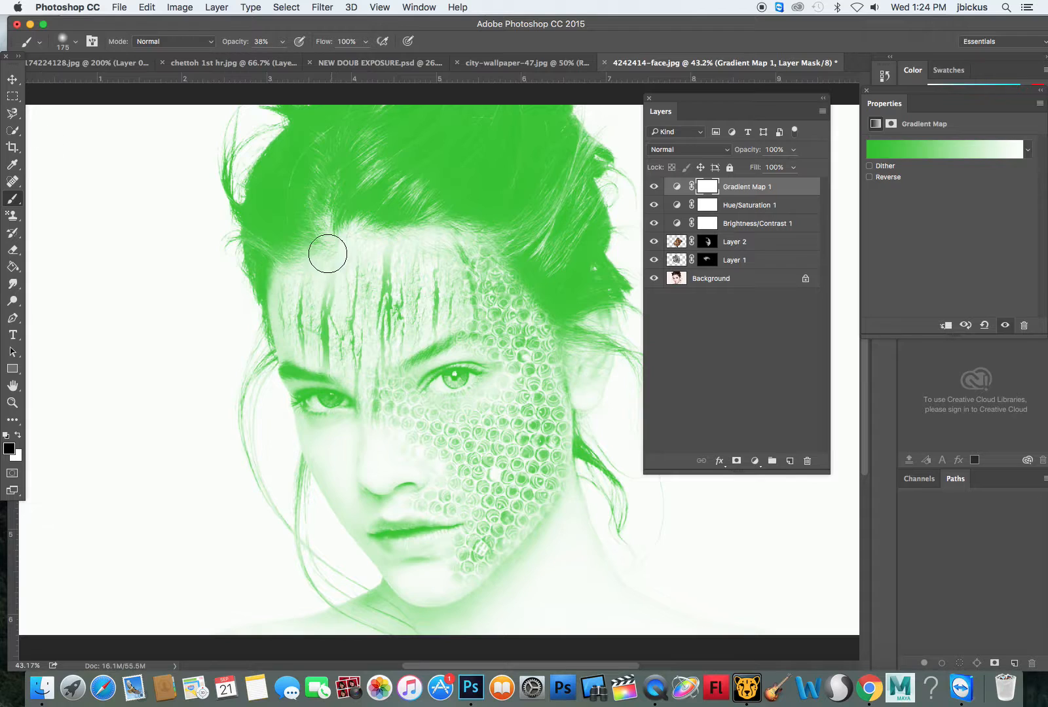
Paint black with an enlarged soft brush, up to 1100 px, on the green gradient map's mask over the forehead, eye and cheek.
key(bracketright)
key(bracketright)
key(bracketright)
key(bracketright)
key(bracketright)
key(bracketright)
key(bracketright)
key(bracketright)
key(bracketright)
key(bracketright)
key(bracketright)
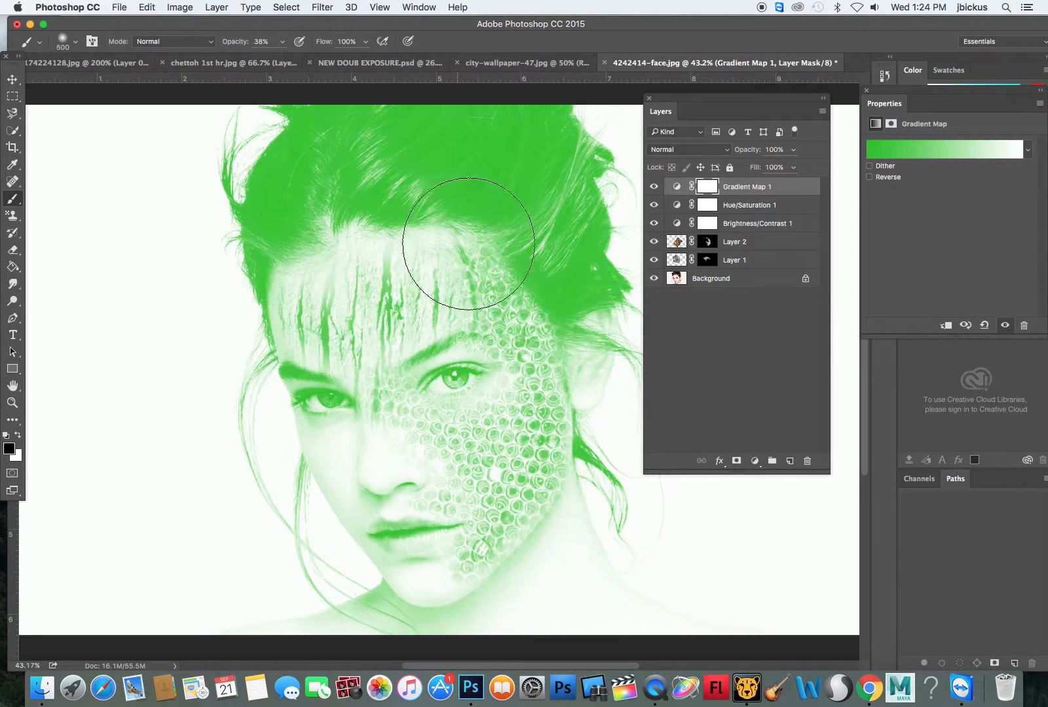
mouse_move(432, 313)
mouse_down()
mouse_move(396, 416)
mouse_move(399, 486)
mouse_move(363, 456)
mouse_move(340, 245)
mouse_move(417, 210)
mouse_move(454, 204)
mouse_move(504, 243)
mouse_move(517, 419)
mouse_up()
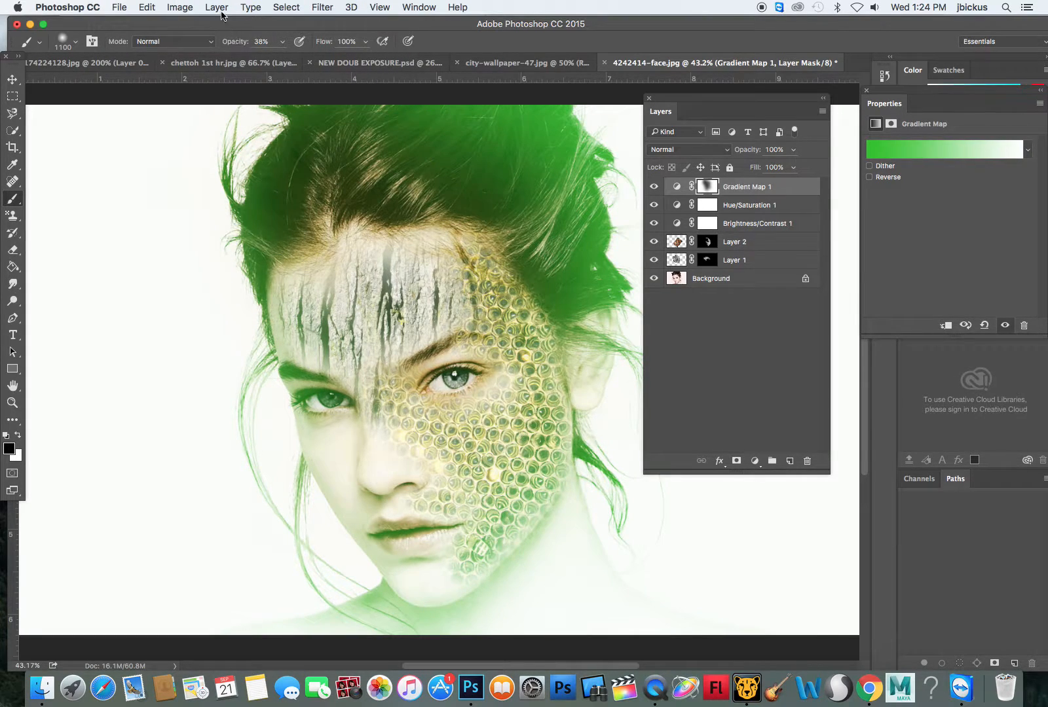
Add a second Gradient Map adjustment layer above the green one and apply the black-to-white preset gradient.
click(196, 5)
mouse_move(216, 6)
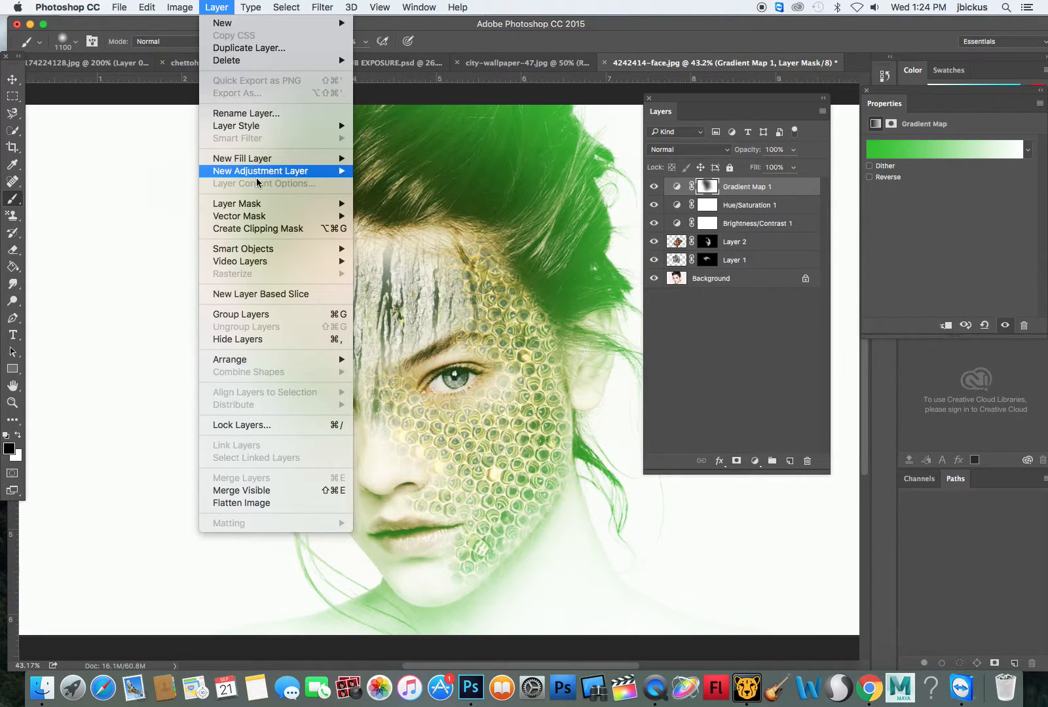
mouse_move(292, 172)
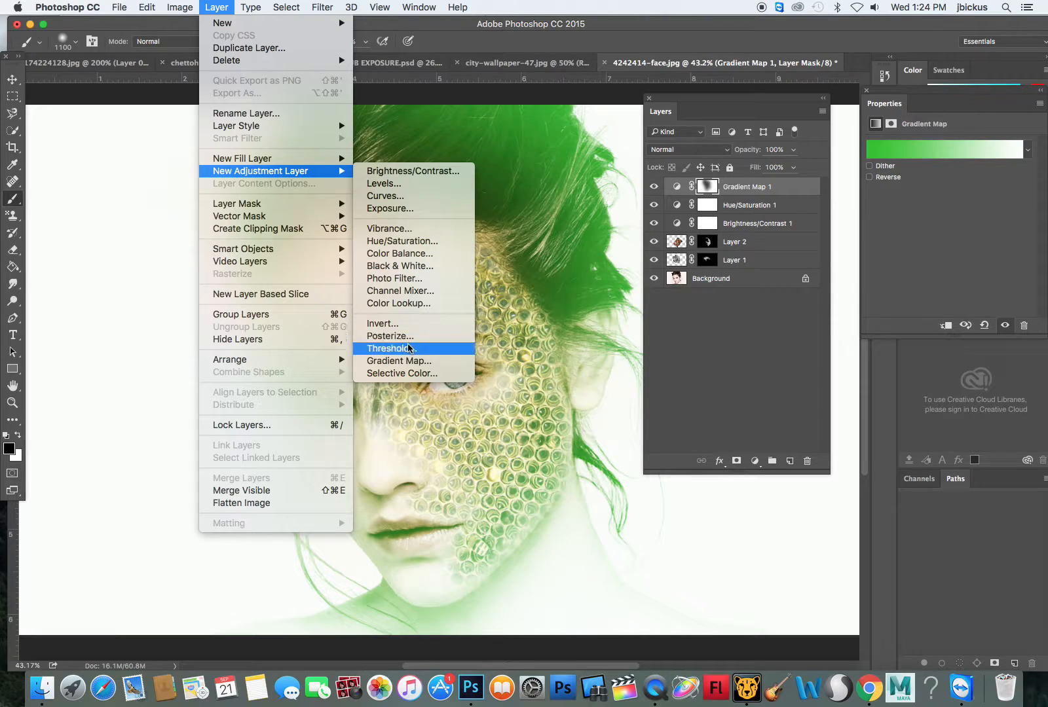
click(402, 361)
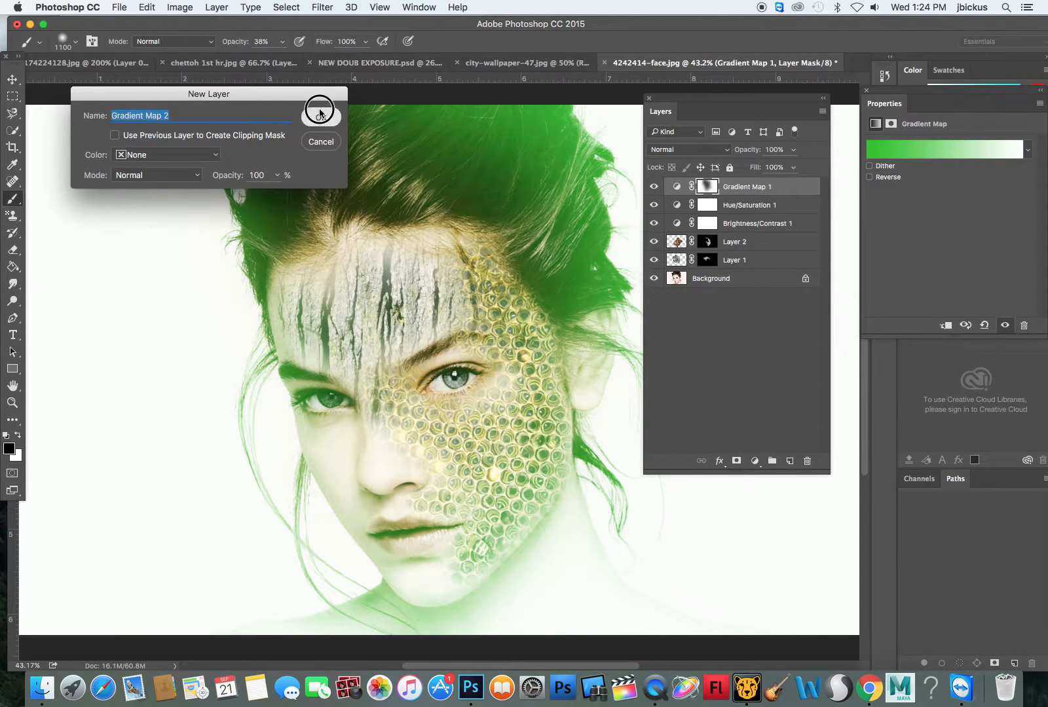
click(320, 114)
click(901, 149)
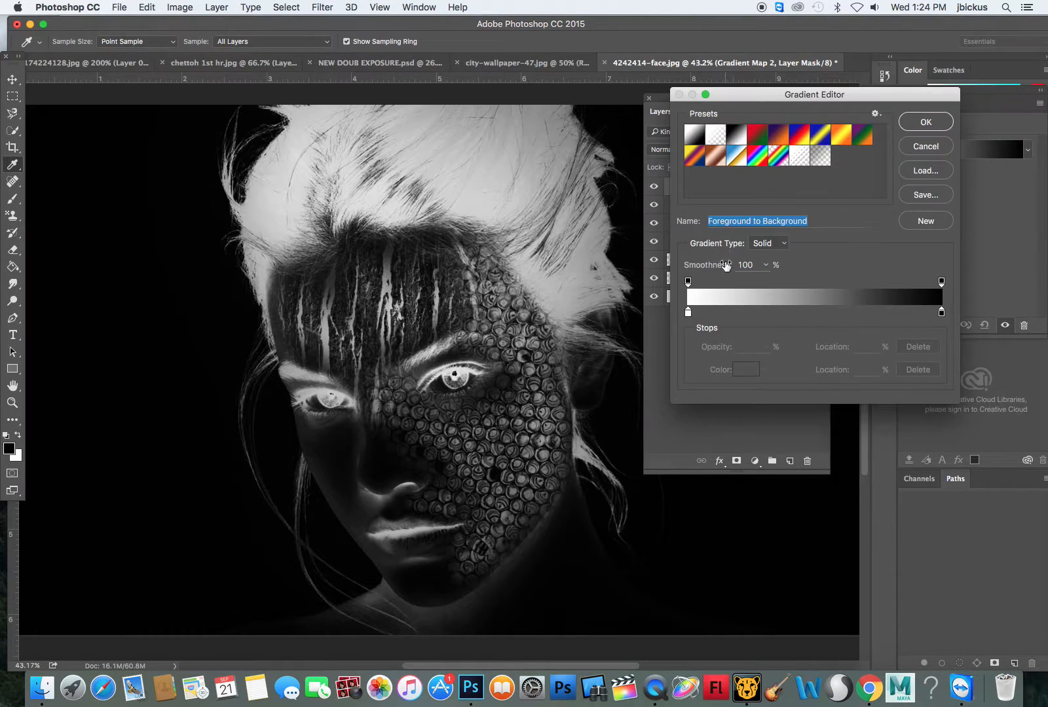
click(744, 128)
Set the second gradient's black stop to dark red 5b0b0b and accept the red-to-white gradient.
double_click(689, 314)
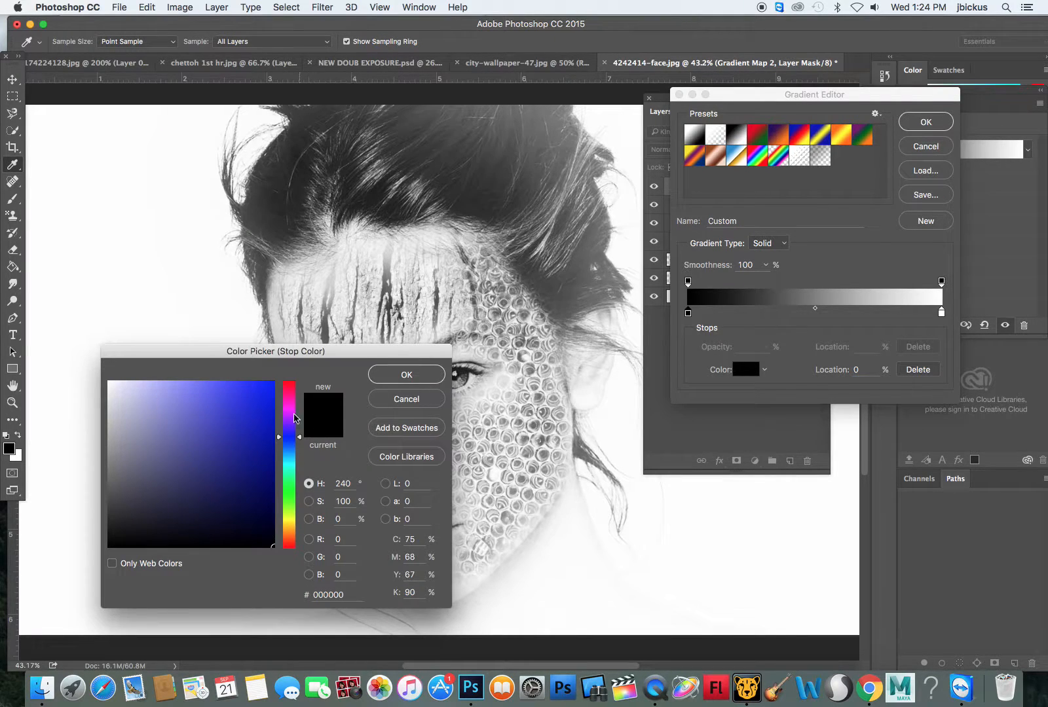
drag(300, 425, 299, 382)
click(265, 457)
drag(264, 457, 255, 488)
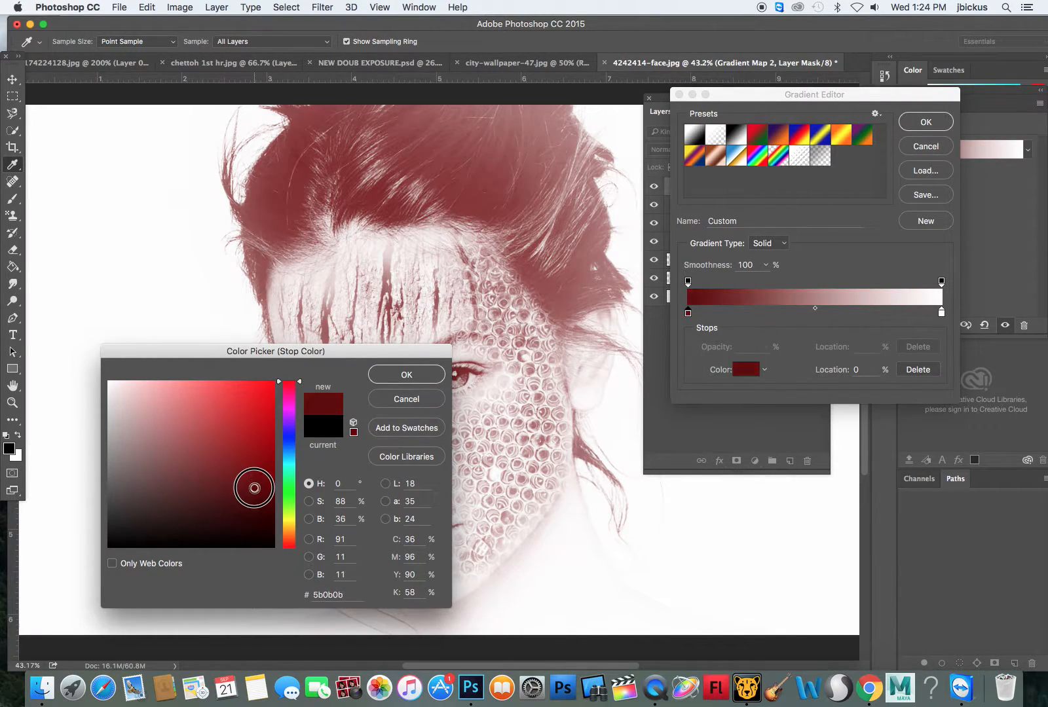
click(408, 376)
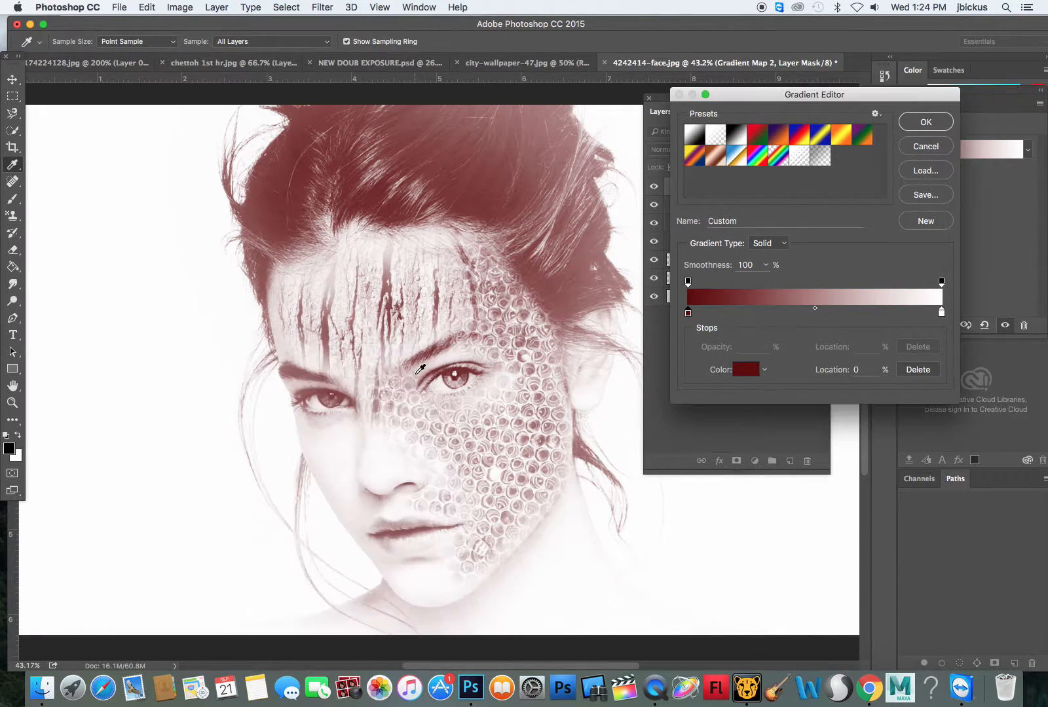
click(926, 121)
Paint black on the red gradient map's mask with the 1100 px brush to clear the red tint from the face.
click(385, 456)
click(372, 451)
mouse_move(371, 450)
mouse_down()
mouse_move(330, 352)
mouse_move(327, 313)
mouse_move(403, 535)
mouse_move(416, 546)
mouse_move(470, 491)
mouse_move(500, 479)
mouse_move(527, 432)
mouse_move(523, 231)
mouse_move(432, 184)
mouse_move(338, 164)
mouse_move(330, 219)
mouse_move(320, 215)
mouse_move(351, 264)
mouse_move(468, 262)
mouse_move(431, 348)
mouse_move(401, 339)
mouse_up()
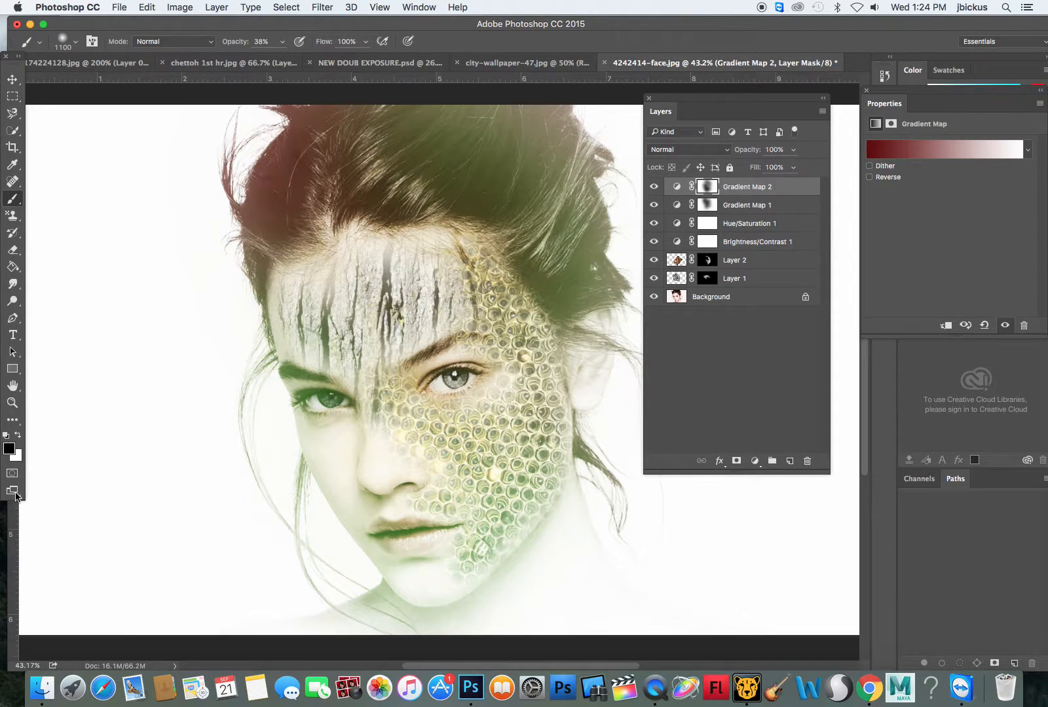
Switch to white and paint the red tint back over the hair and the far side of the face on the mask.
click(17, 434)
mouse_move(536, 248)
mouse_down()
mouse_move(480, 211)
mouse_move(473, 220)
mouse_up()
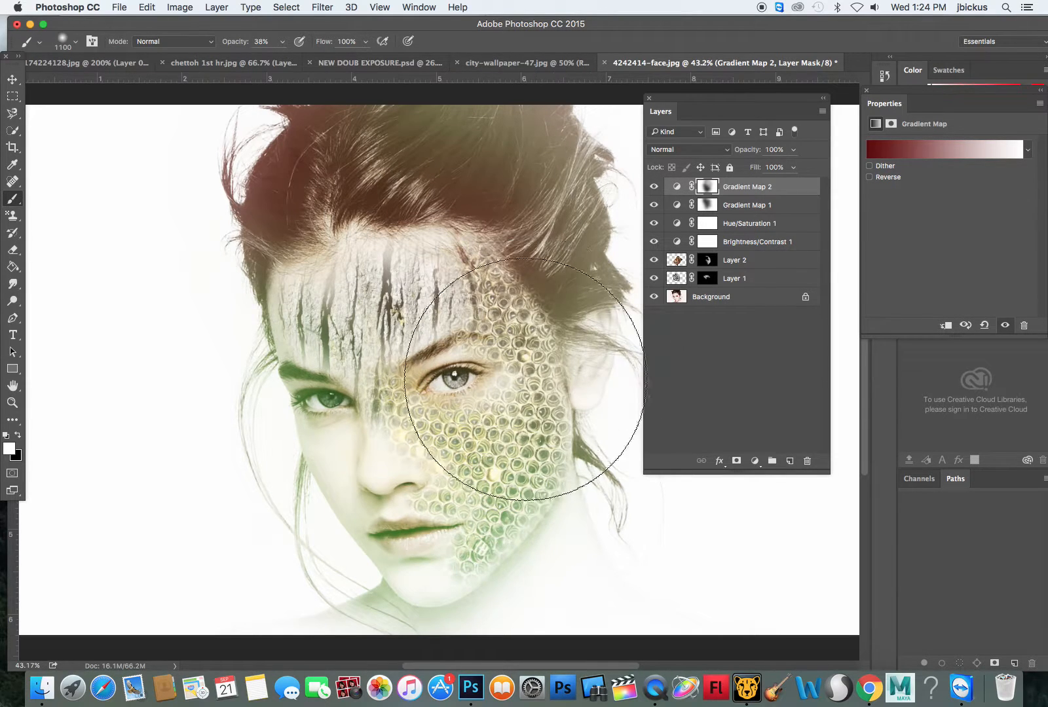
drag(352, 416, 385, 513)
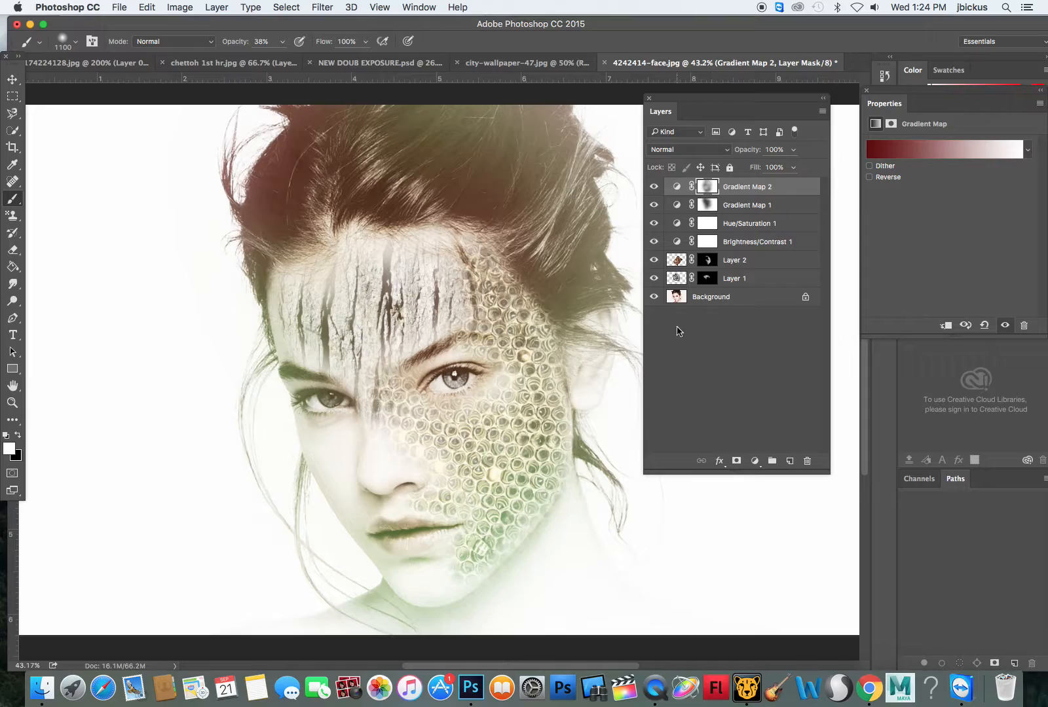
Switch to Chrome and search Google Images for "aged papertexture" in place of the beehive query.
click(873, 690)
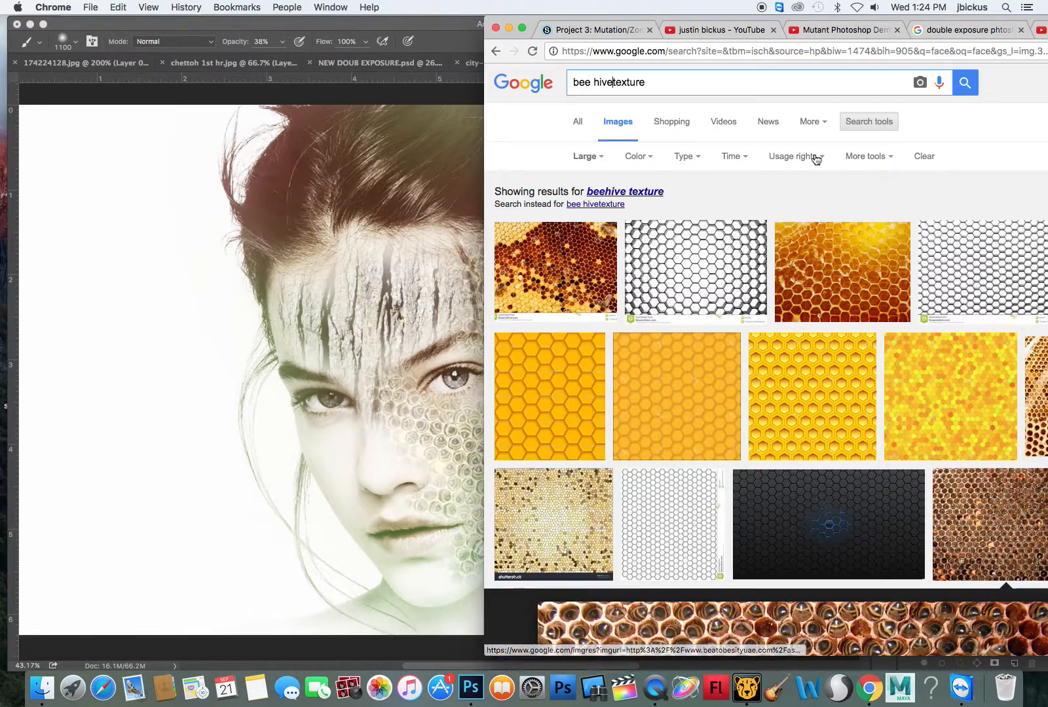
click(667, 77)
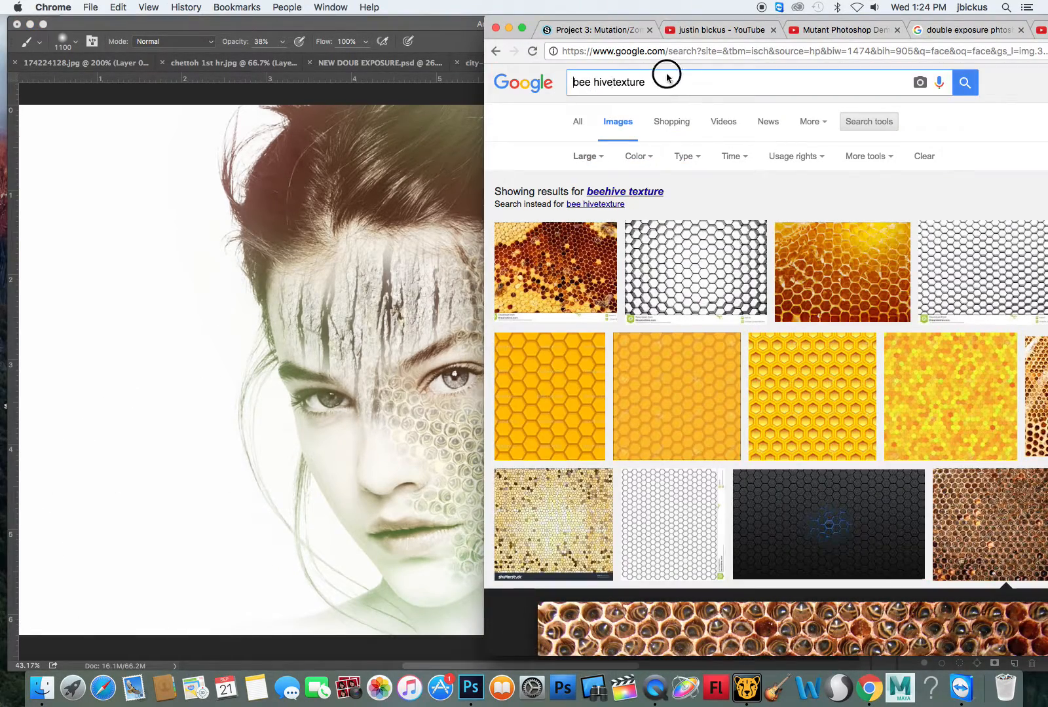
double_click(664, 84)
drag(612, 83, 519, 82)
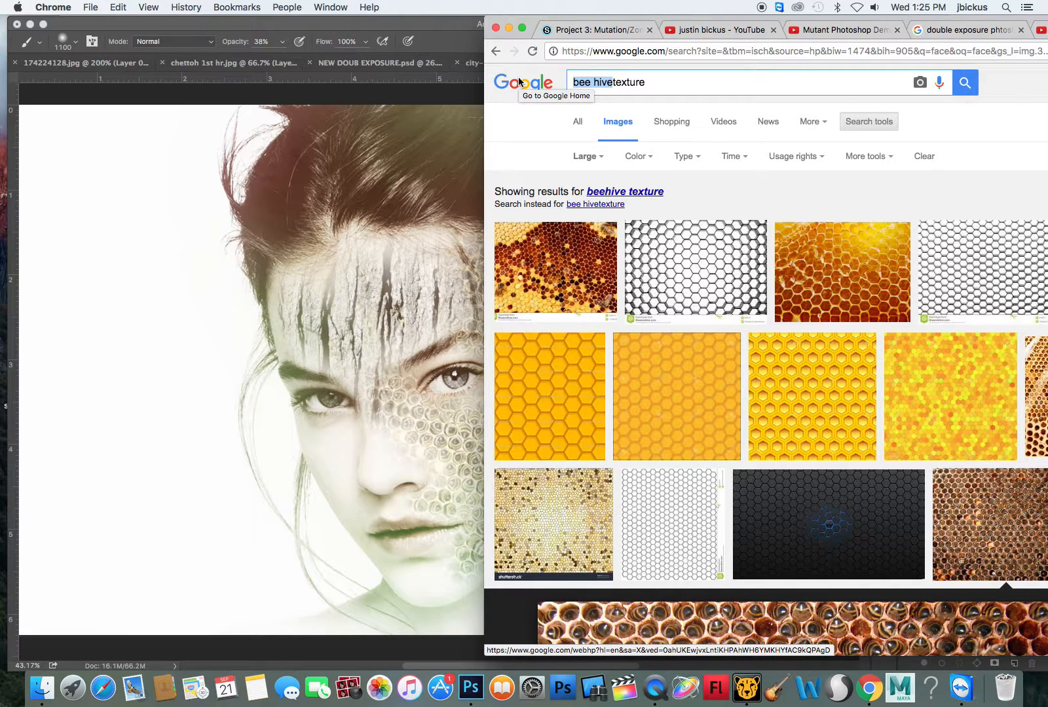
text(aged paper)
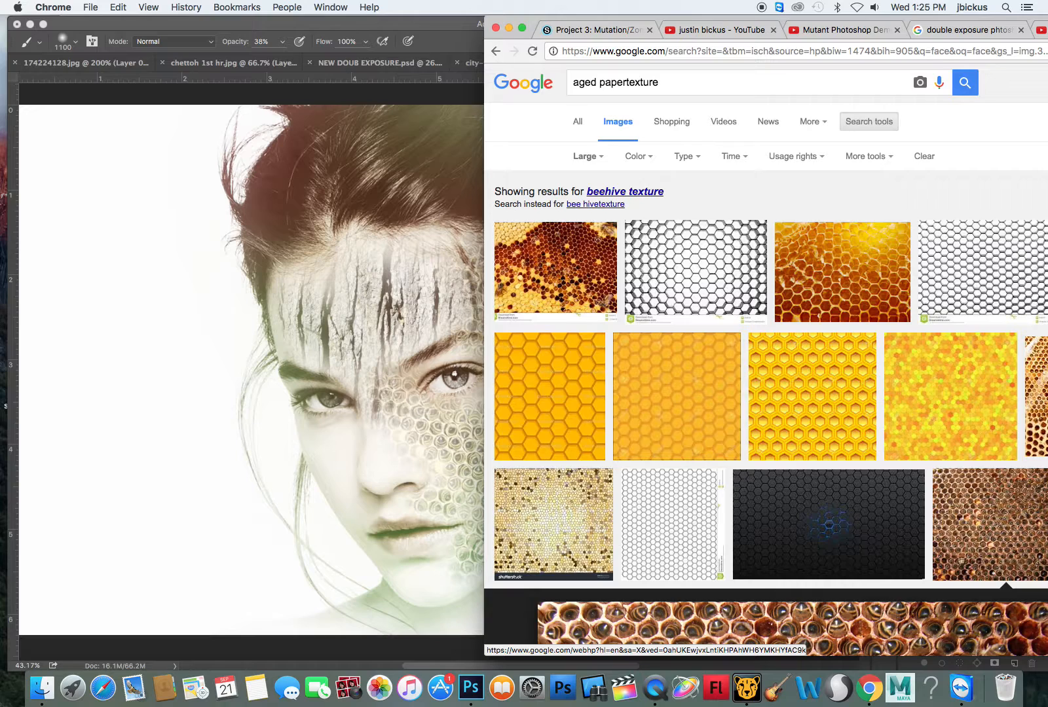
key(Return)
Open the preview of the creased, stained brown paper image and place it into 4242414-face.jpg in Photoshop as a new layer.
click(994, 318)
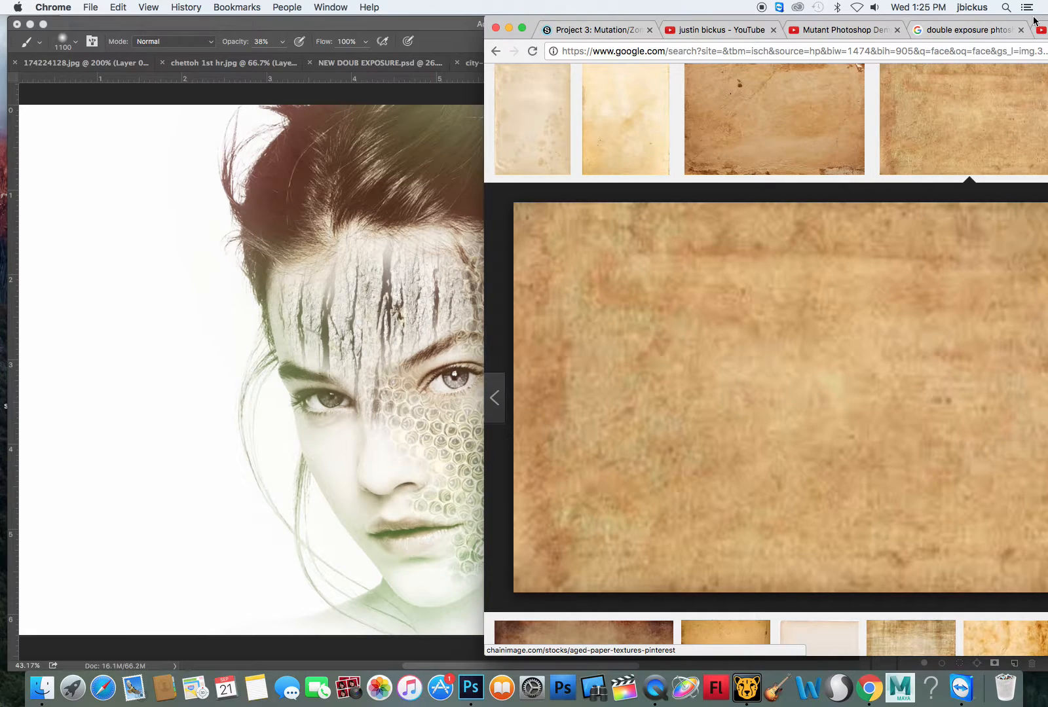
drag(1034, 20, 795, 17)
click(896, 114)
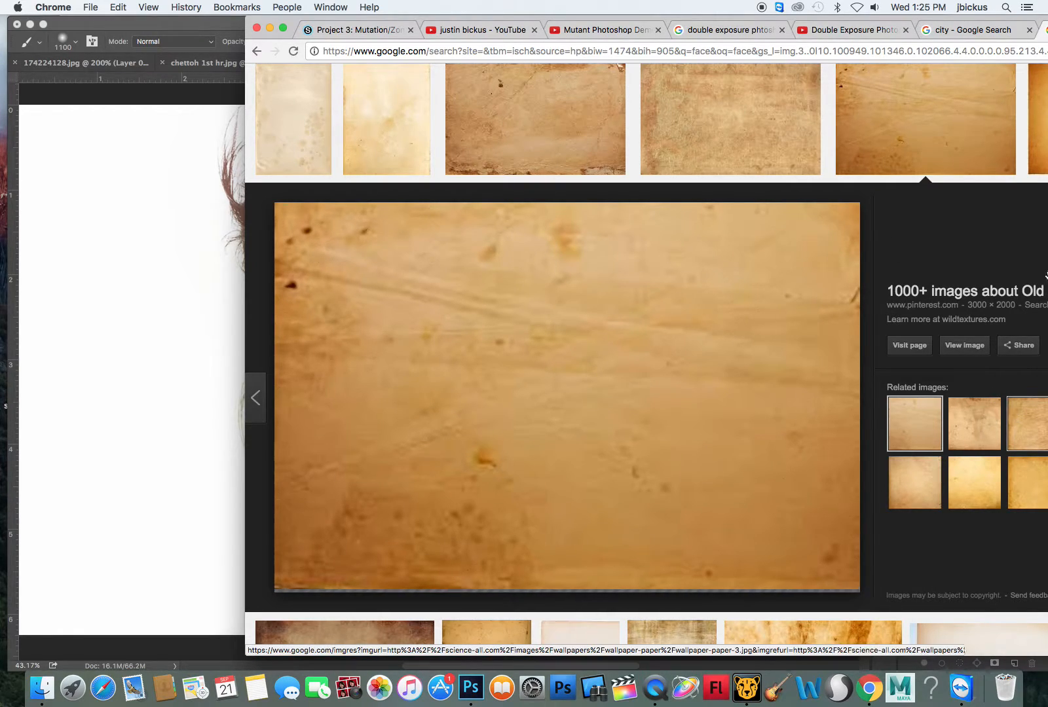
drag(357, 337, 176, 382)
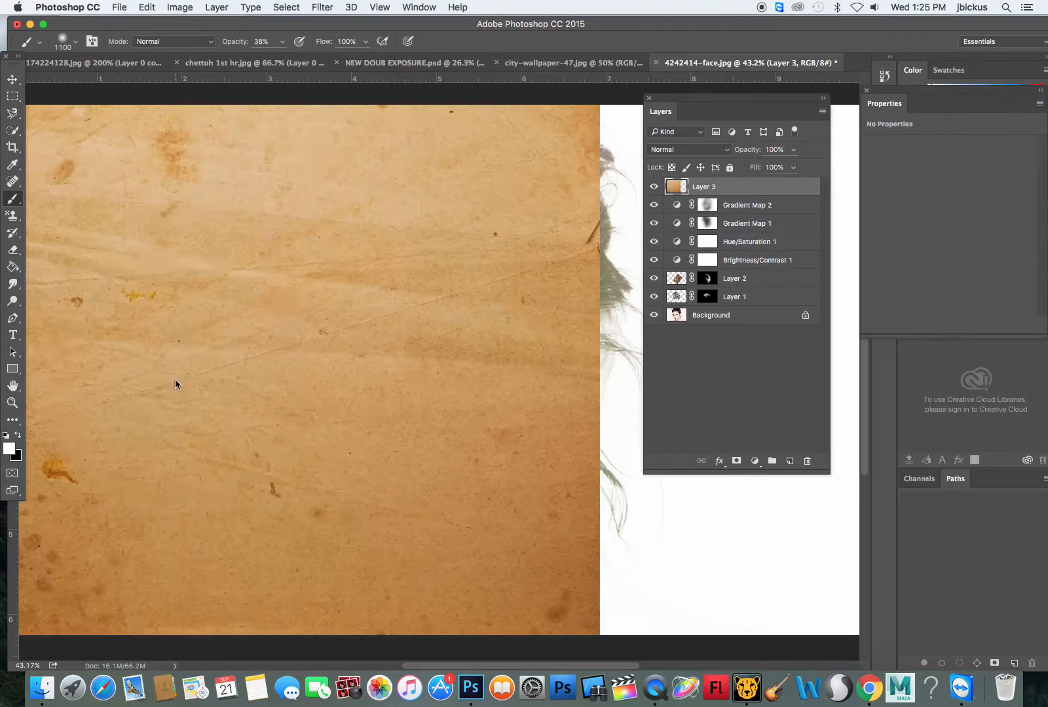
Move the paper texture over the portrait and scale it to 110.70% so it covers the canvas.
drag(450, 298, 769, 289)
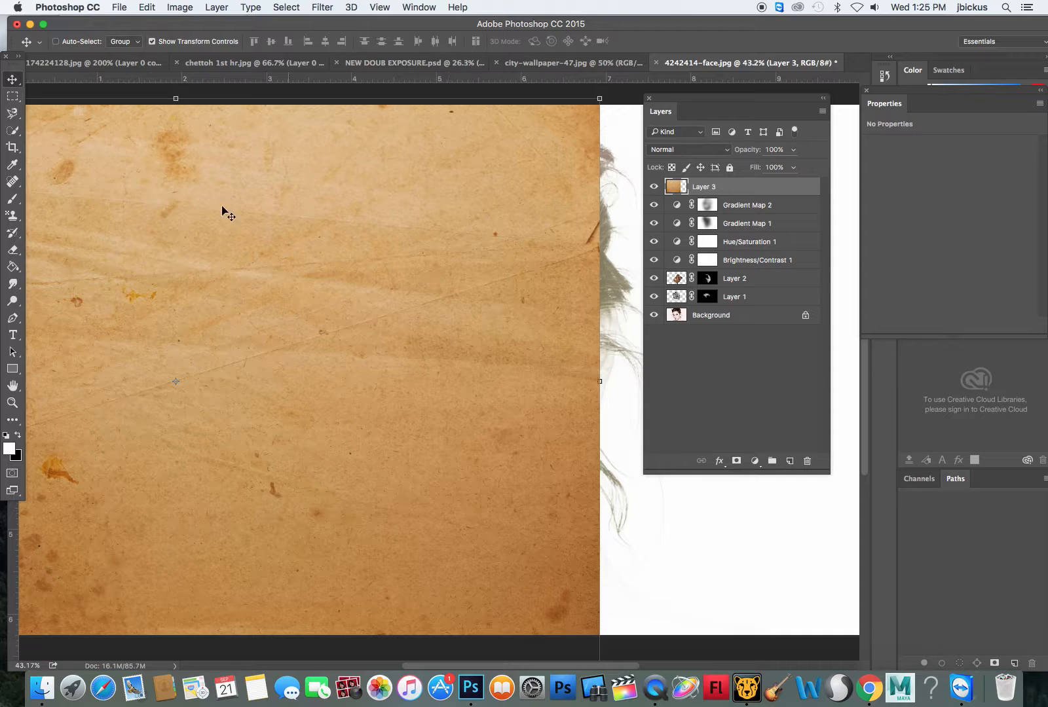
drag(297, 217, 508, 203)
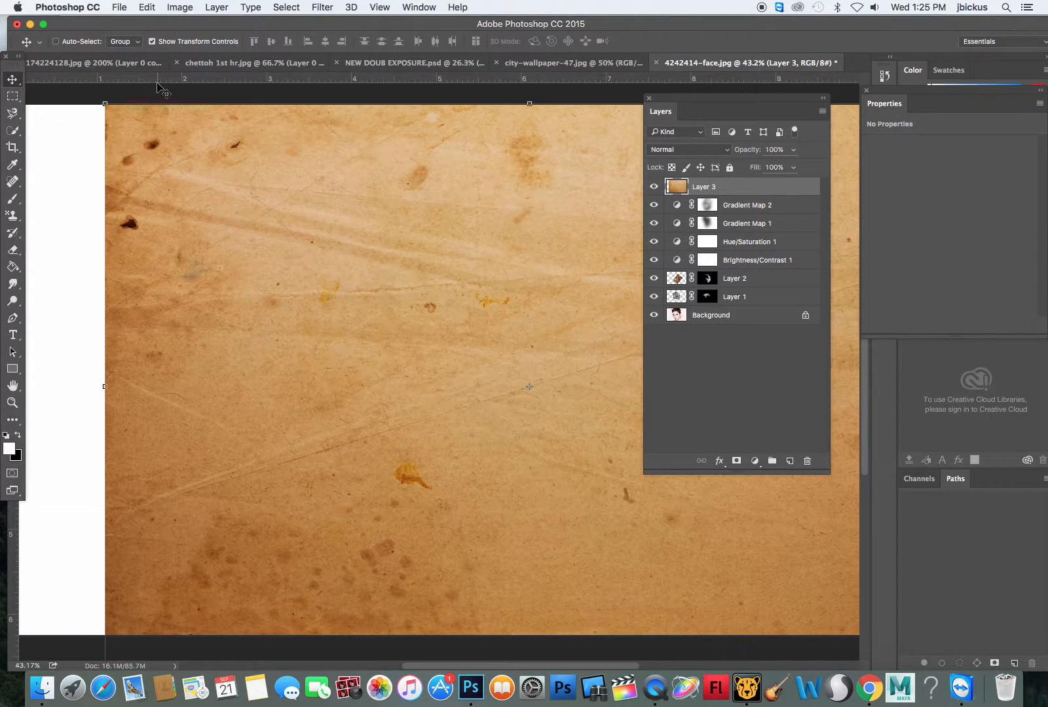
drag(106, 104, 3, 33)
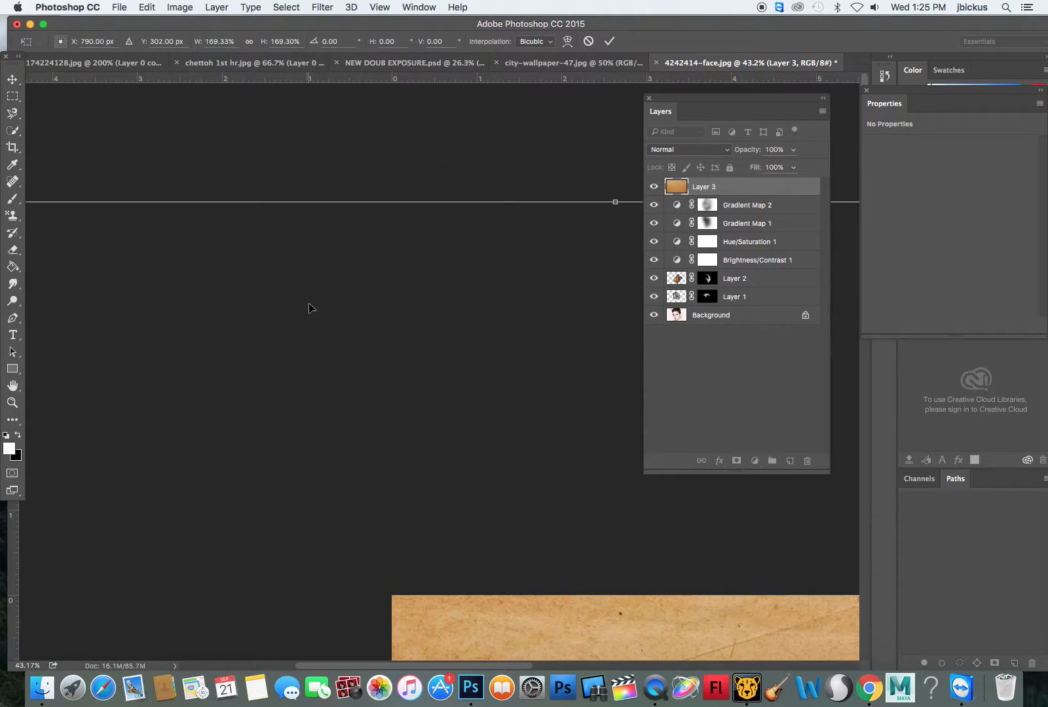
scroll(349, 271, down, 10)
scroll(348, 270, up, 5)
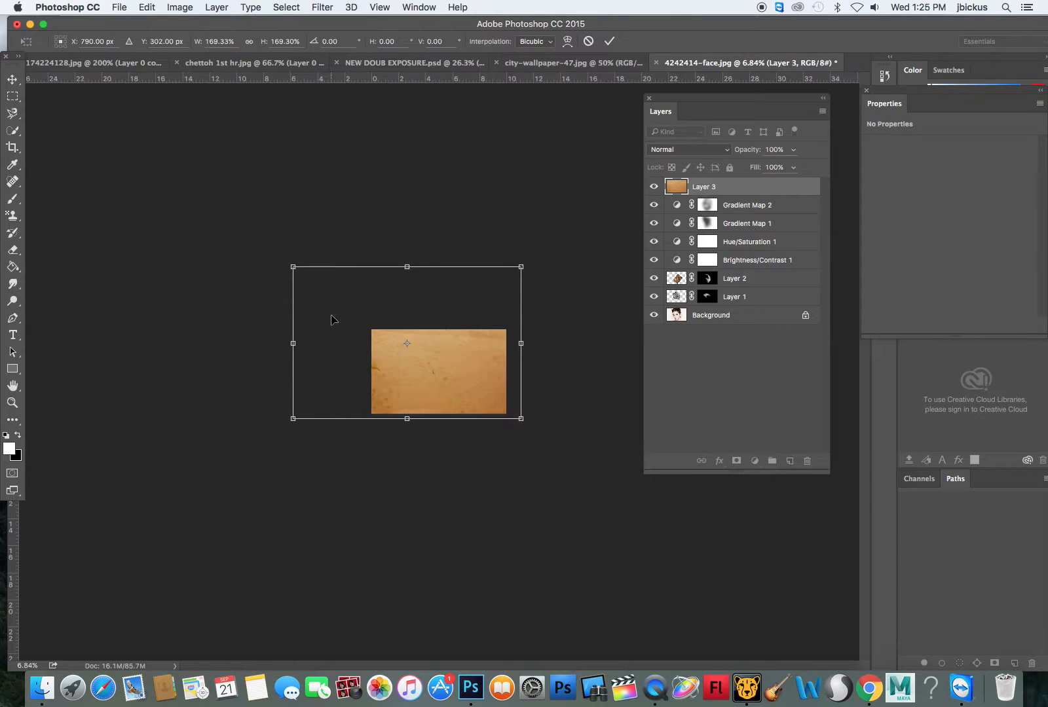
drag(294, 266, 362, 337)
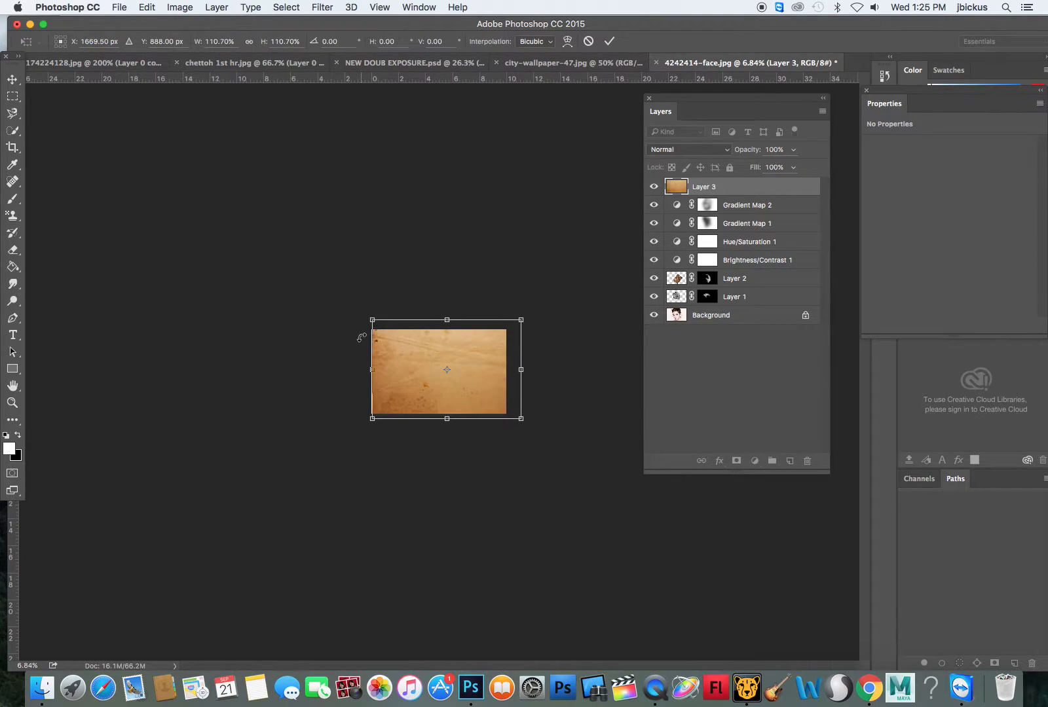
key(Return)
Lower the paper texture layer's opacity to 76% so the face shows through.
scroll(419, 349, up, 5)
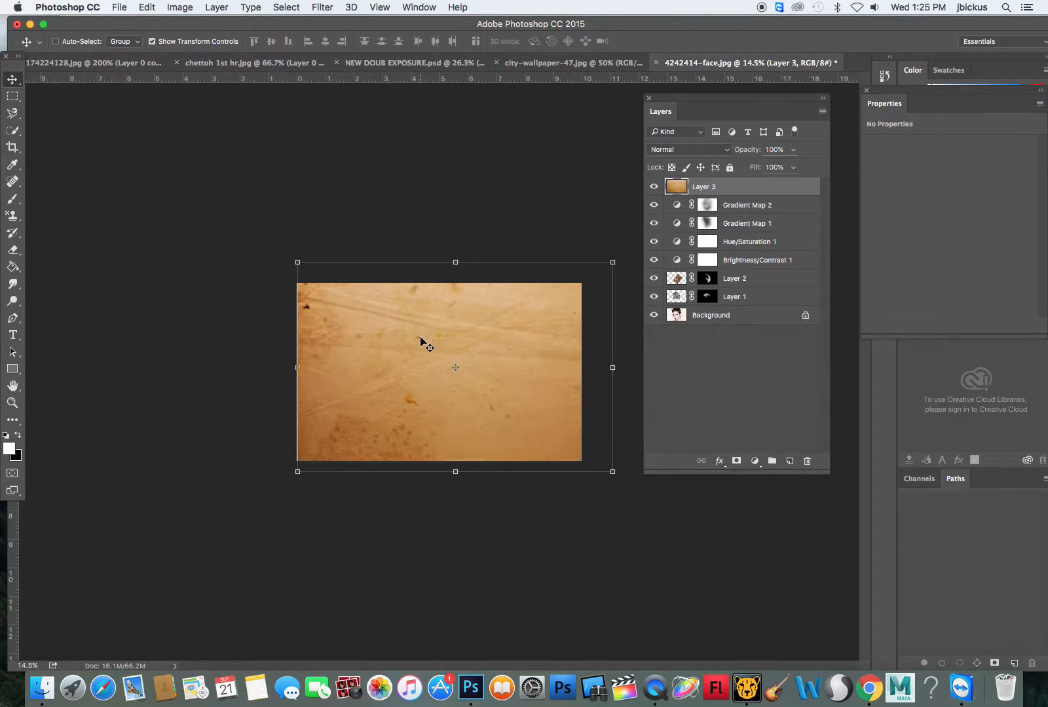
scroll(426, 342, up, 1)
click(793, 149)
mouse_move(794, 164)
mouse_down()
mouse_move(766, 169)
mouse_move(779, 170)
mouse_up()
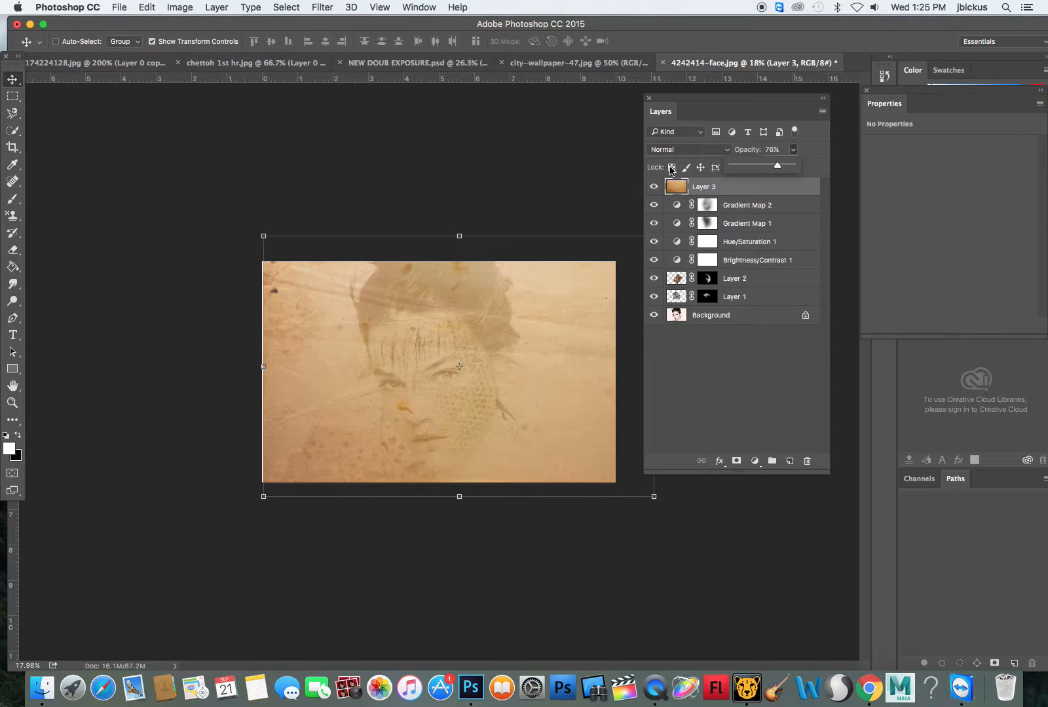
Add a Reveal All layer mask to the paper texture layer.
drag(438, 368, 543, 404)
key(z)
click(245, 6)
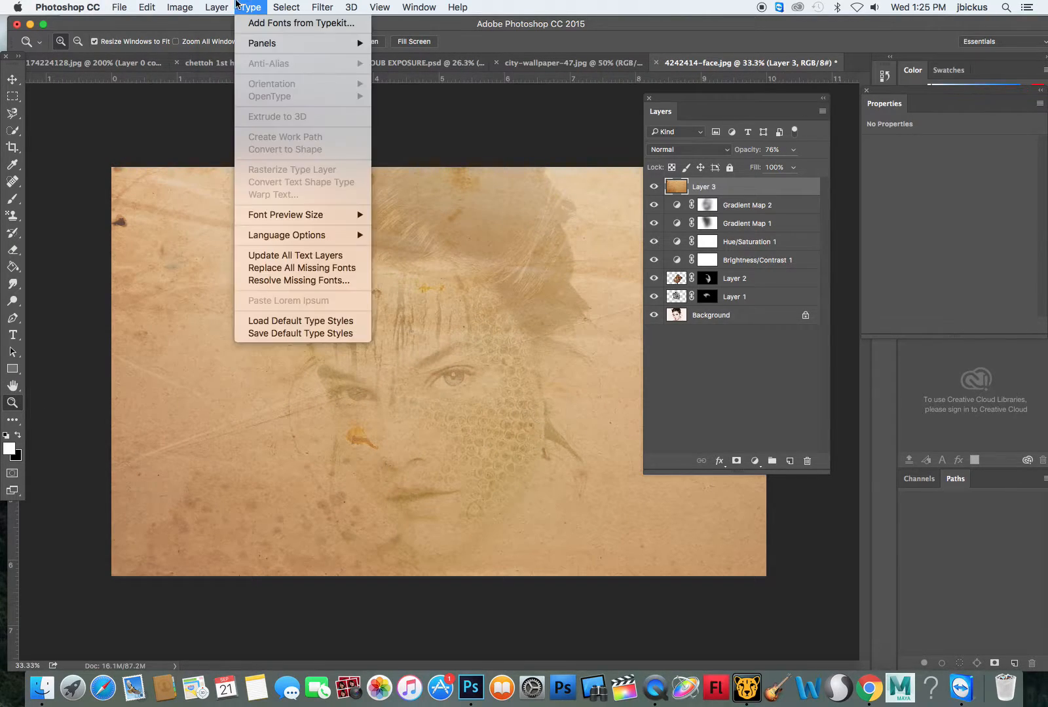
mouse_move(309, 206)
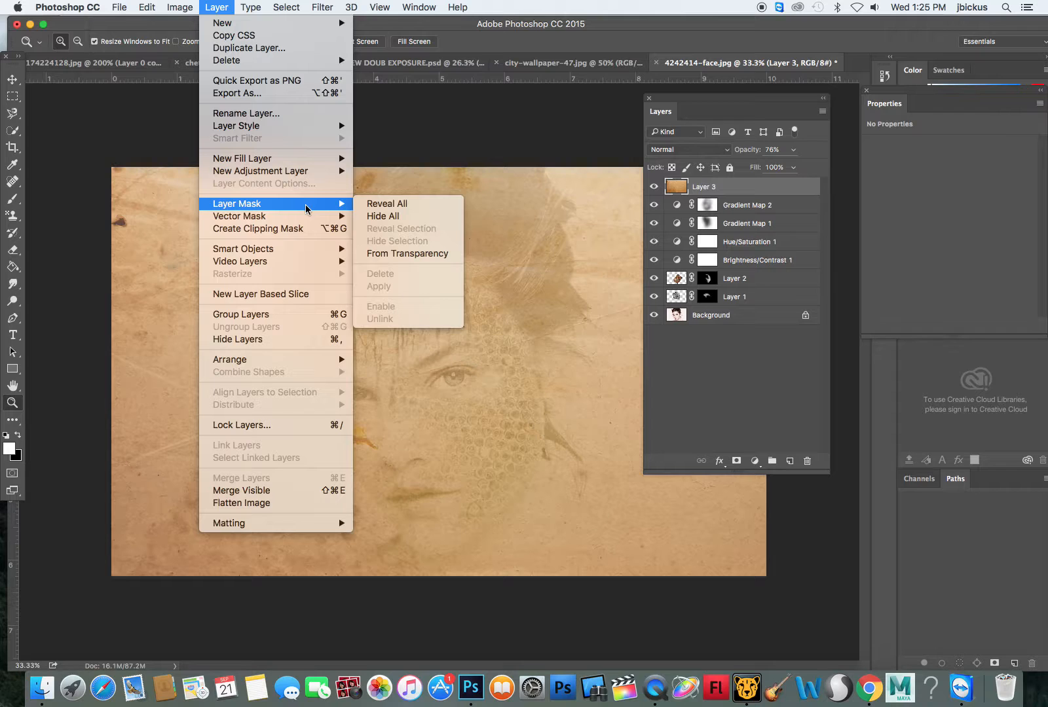
click(381, 205)
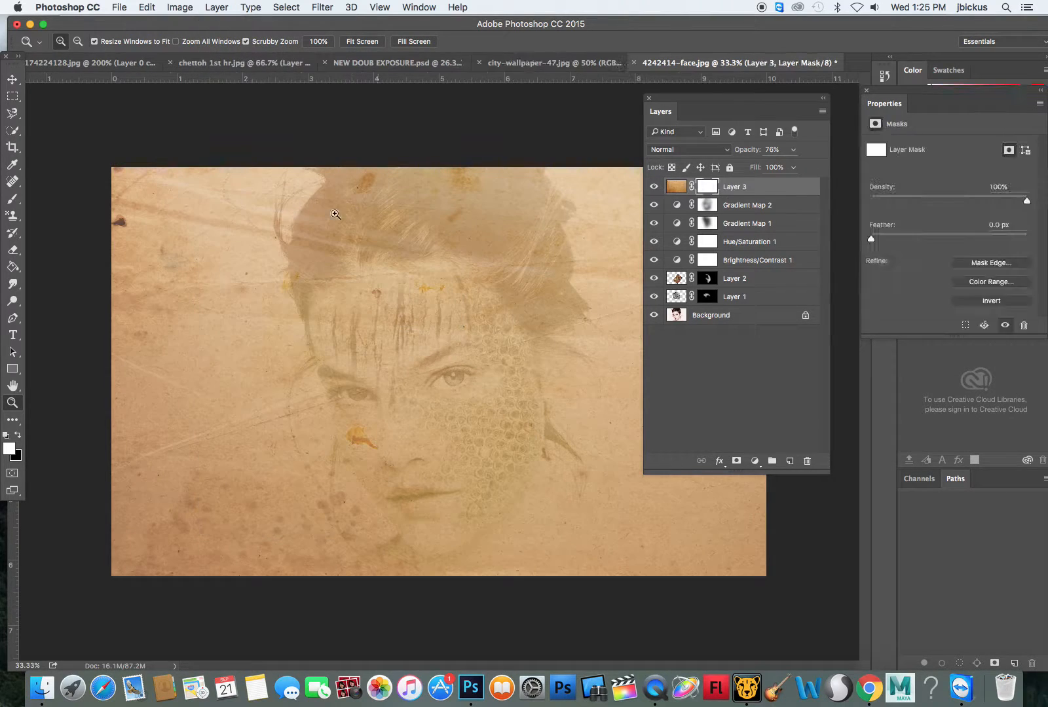
Paint black on the paper layer's mask with the 1100 px brush at 38% opacity to clear the texture from the face and hair.
click(13, 199)
click(17, 435)
mouse_move(374, 479)
mouse_down()
mouse_move(419, 463)
mouse_move(450, 424)
mouse_move(423, 353)
mouse_move(417, 240)
mouse_move(468, 248)
mouse_move(480, 339)
mouse_up()
mouse_move(498, 466)
mouse_down()
mouse_move(512, 494)
mouse_move(411, 472)
mouse_move(351, 261)
mouse_move(359, 246)
mouse_up()
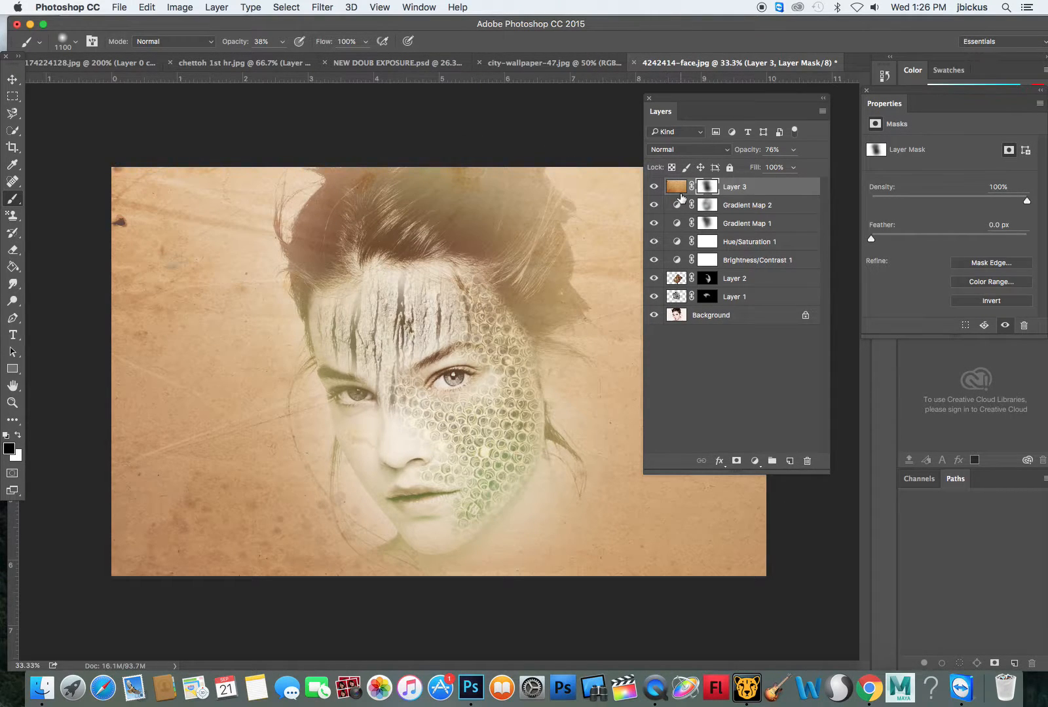
Reorder the paper layer to sit between Gradient Map 2 and Gradient Map 1, comparing the look with Gradient Map 1 hidden and shown.
drag(680, 189, 685, 218)
key(x)
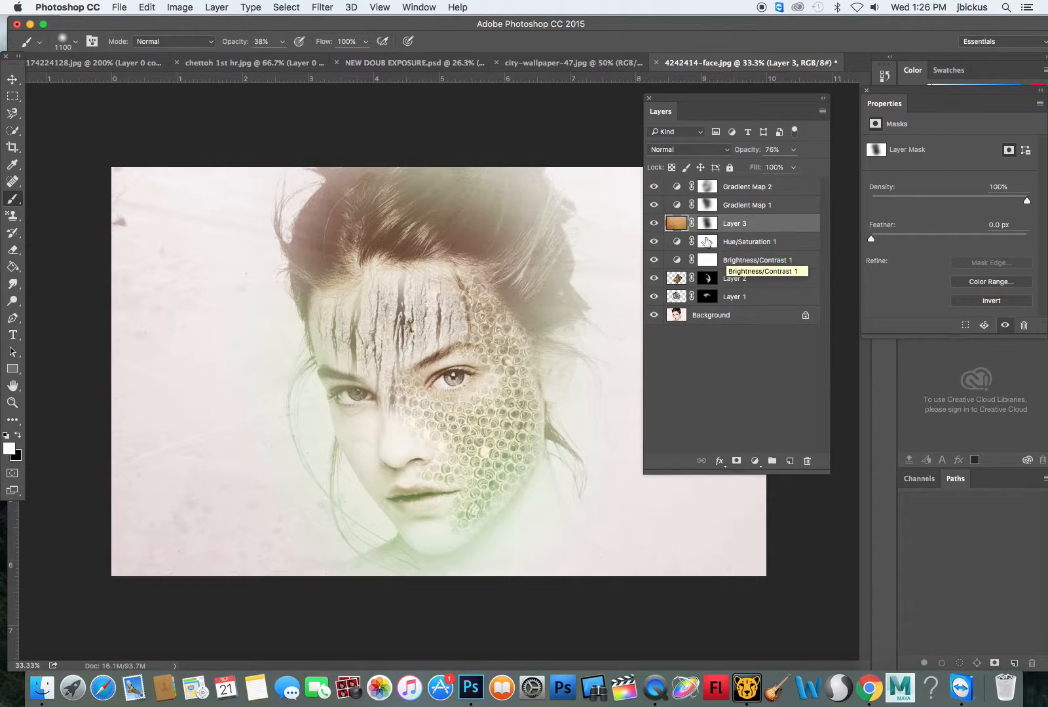
click(654, 205)
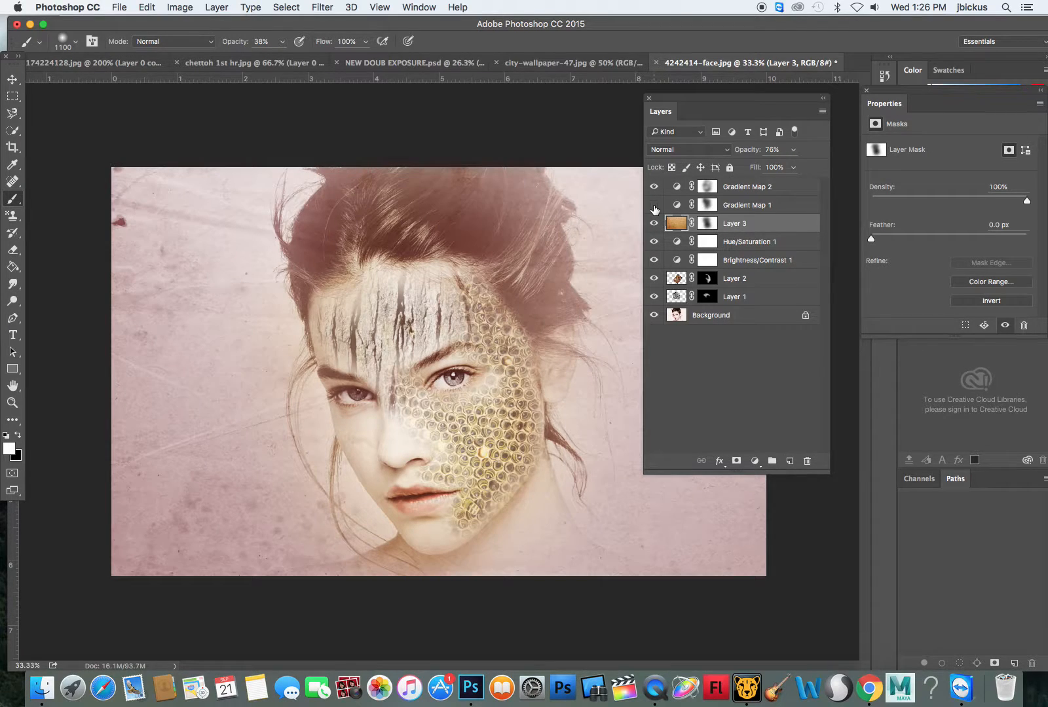
click(654, 206)
click(653, 206)
click(653, 205)
drag(680, 225, 683, 202)
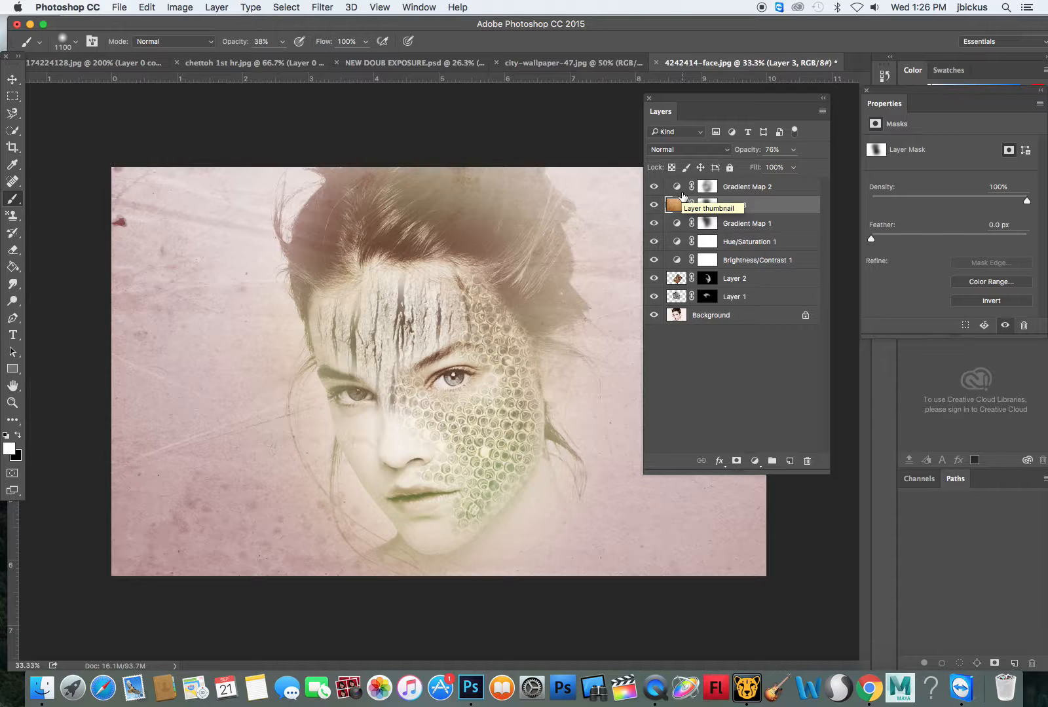
right_click(654, 705)
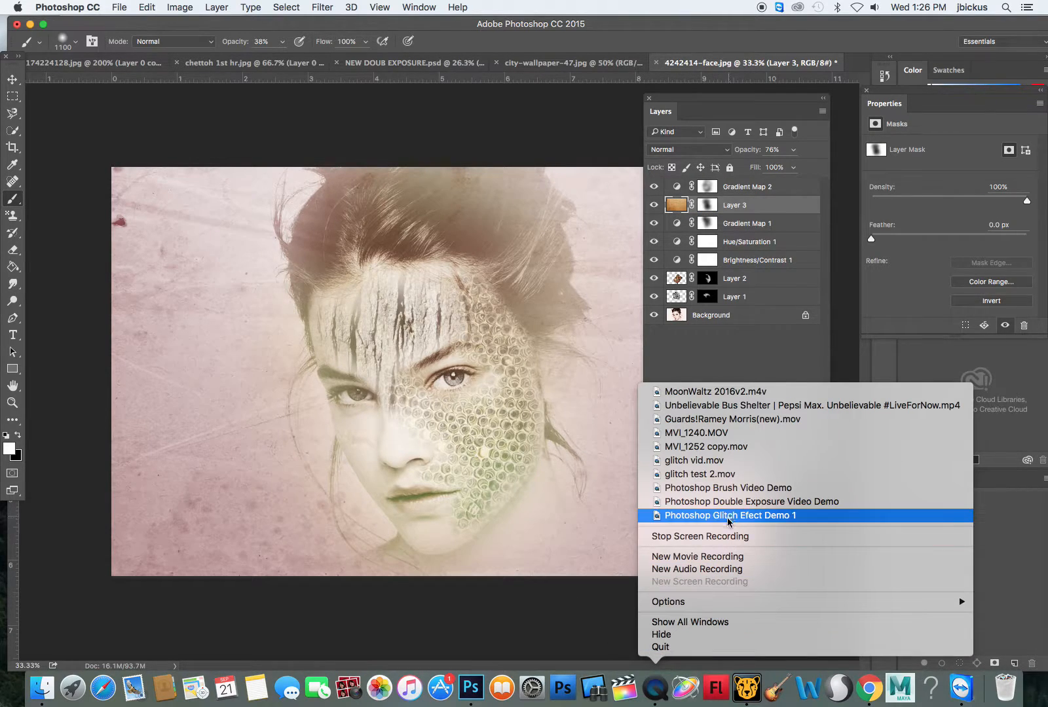